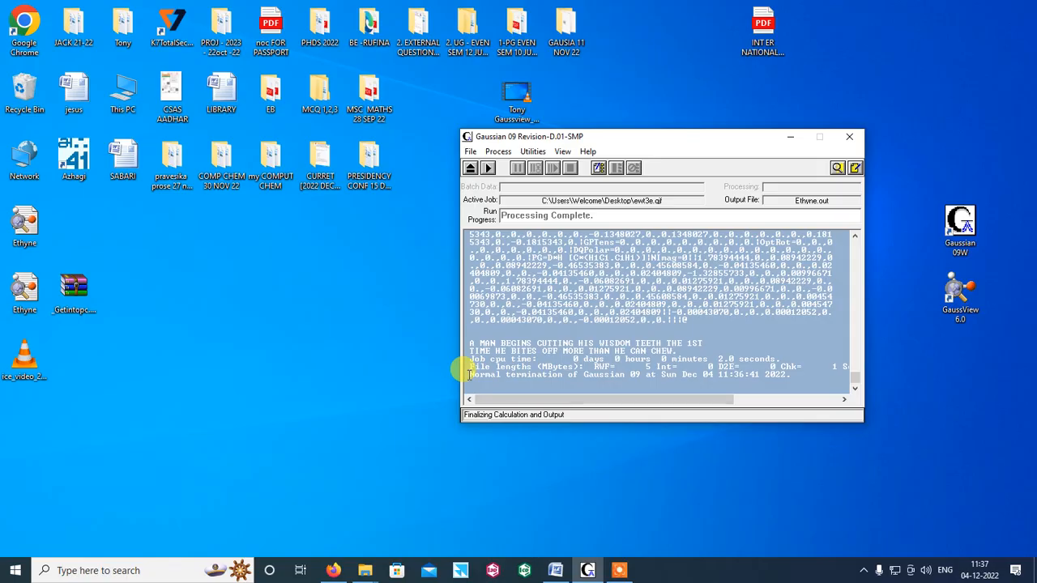
- Move the two Ethyne files to the empty desktop area beside the Gaussian job window
left_click_drag(469, 374, 458, 328)
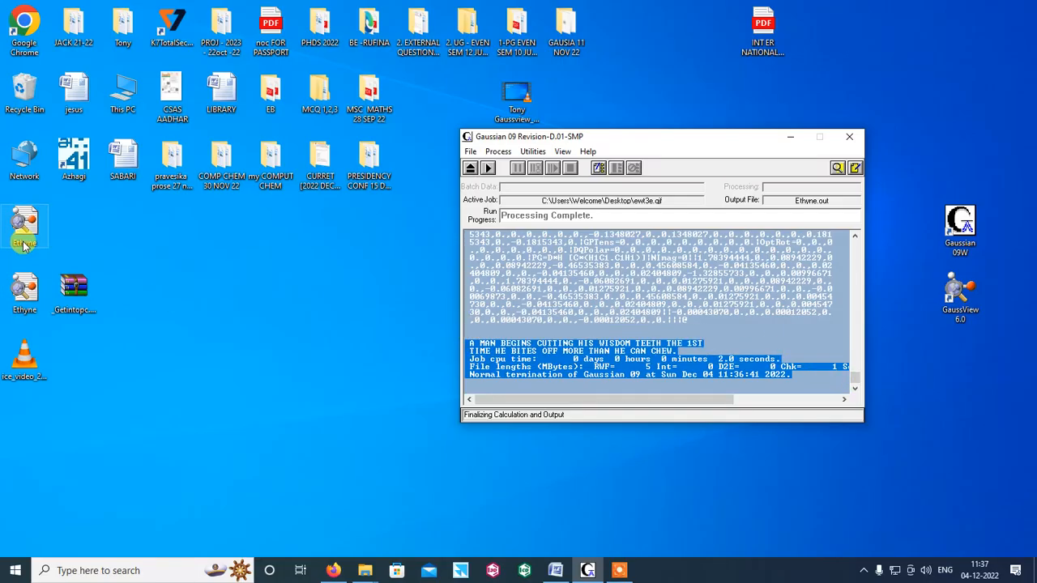
left_click_drag(24, 243, 274, 293)
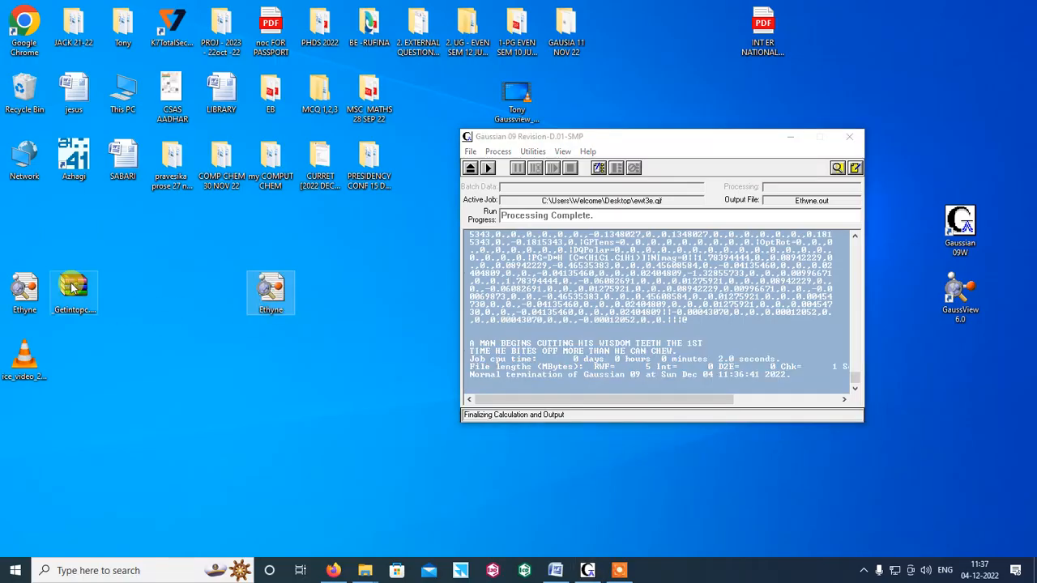
left_click_drag(33, 296, 272, 361)
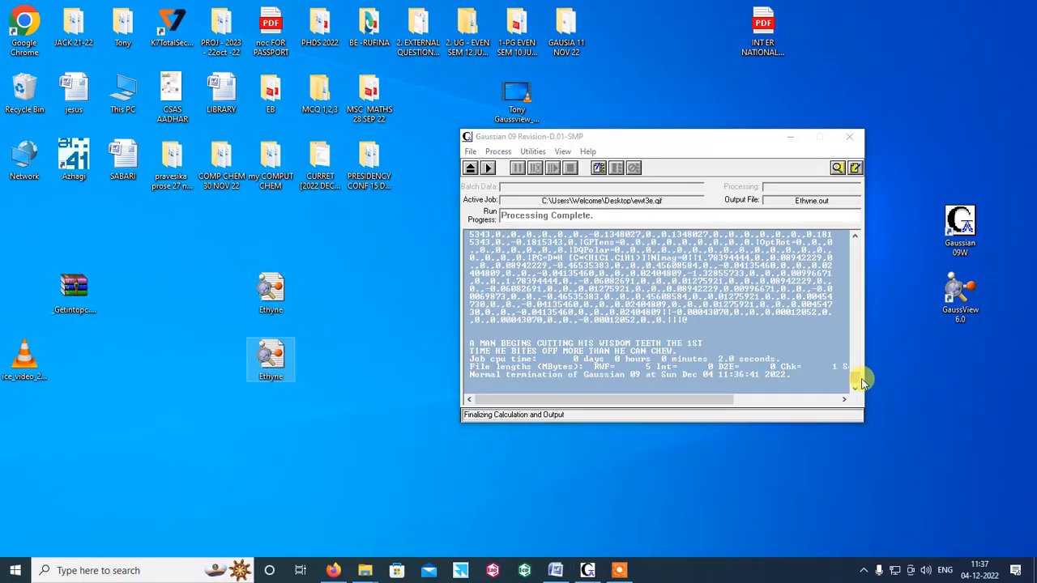
- Review the earlier part of the Ethyne job output, around the symmetry energies and the optimization archive entry
left_click_drag(855, 375, 857, 227)
scroll(653, 285, "down", 4)
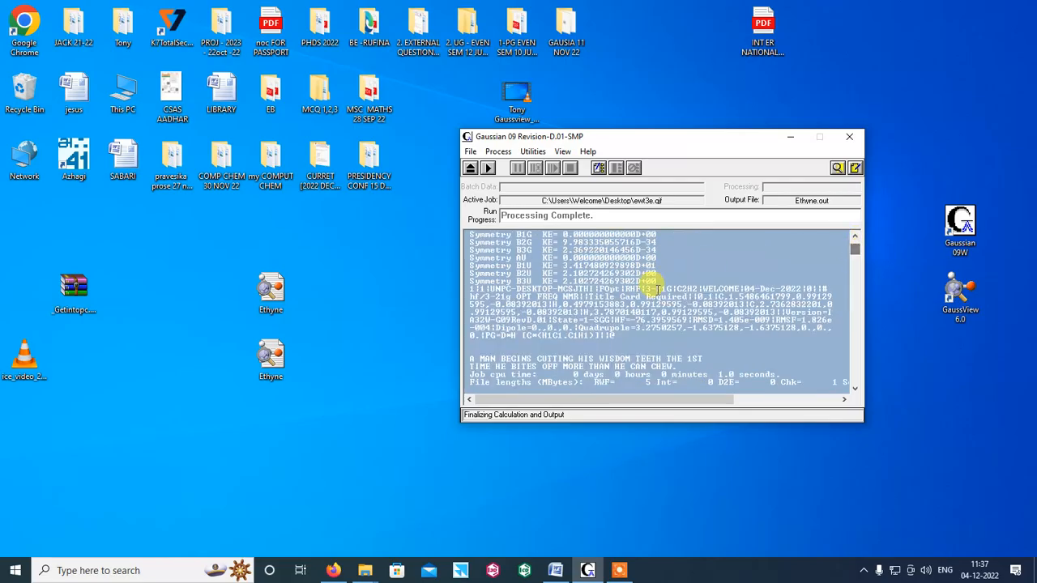
scroll(653, 285, "up", 4)
scroll(653, 285, "down", 1)
scroll(653, 285, "up", 1)
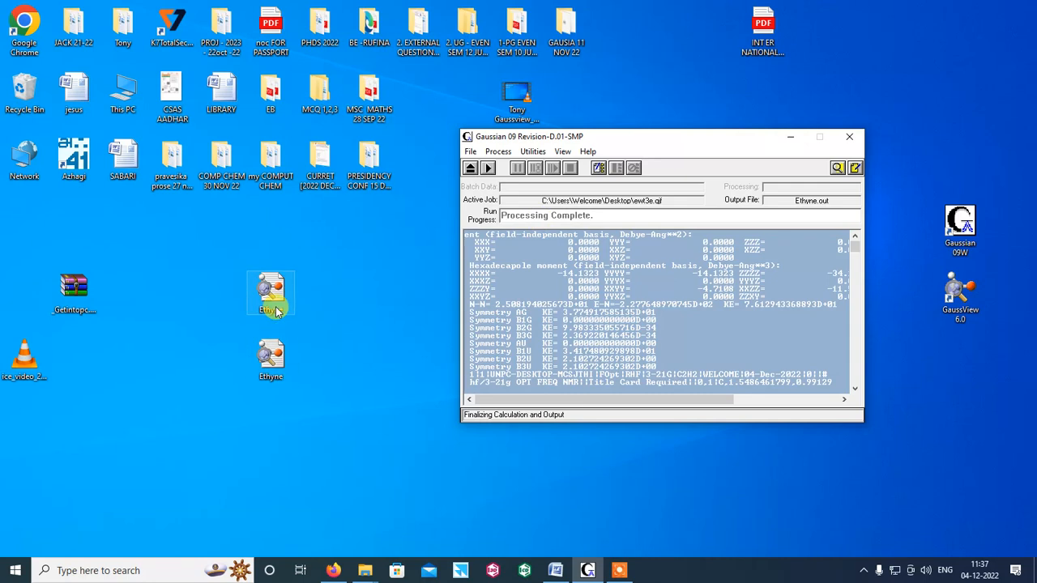
- Open the Ethyne Gaussian output file in GaussView and dismiss the dipole derivatives warning
left_click(313, 374)
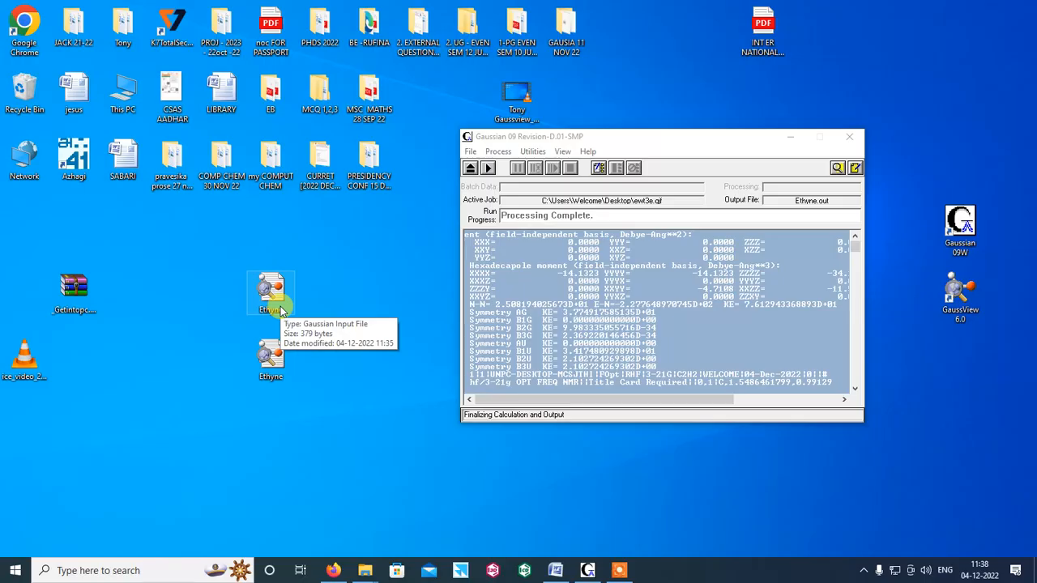
left_click(272, 356)
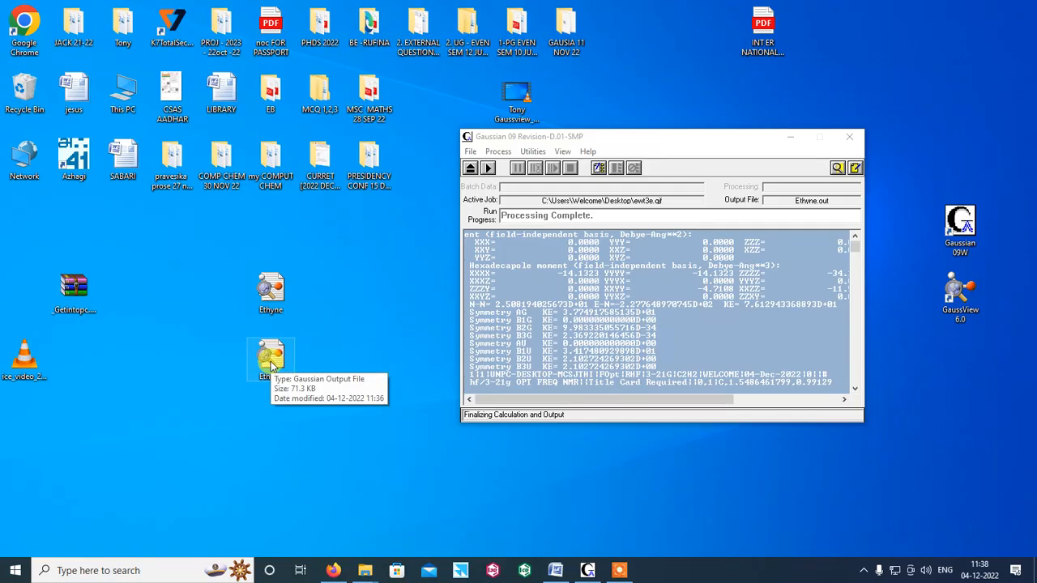
double_click(271, 361)
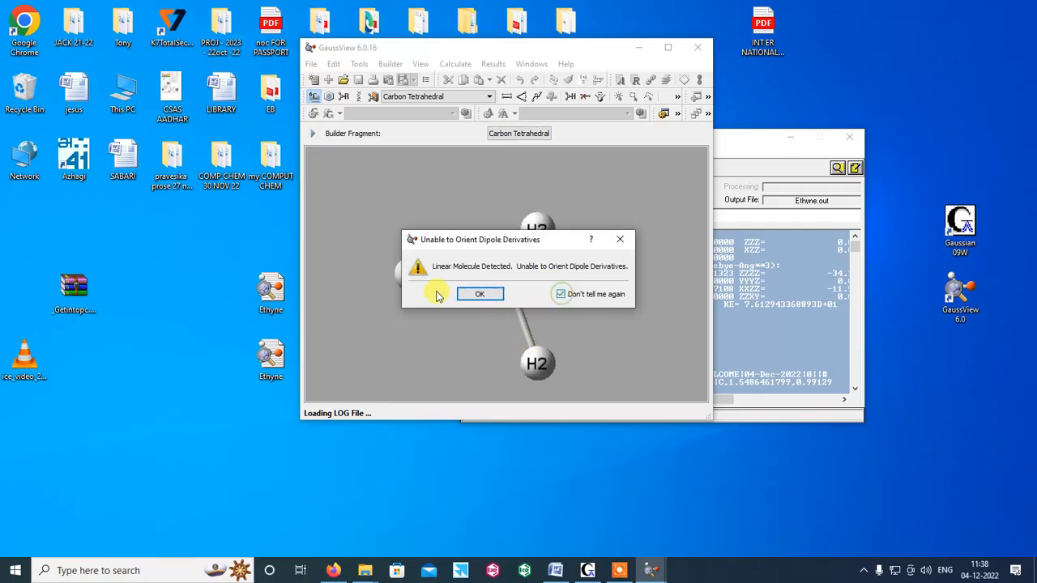
left_click(480, 296)
- Arrange the ethyne molecule window beside the main GaussView window and shrink the molecule in its view
left_click_drag(654, 289, 636, 237)
scroll(634, 235, "down", 3)
left_click_drag(658, 87, 226, 67)
left_click_drag(537, 53, 718, 64)
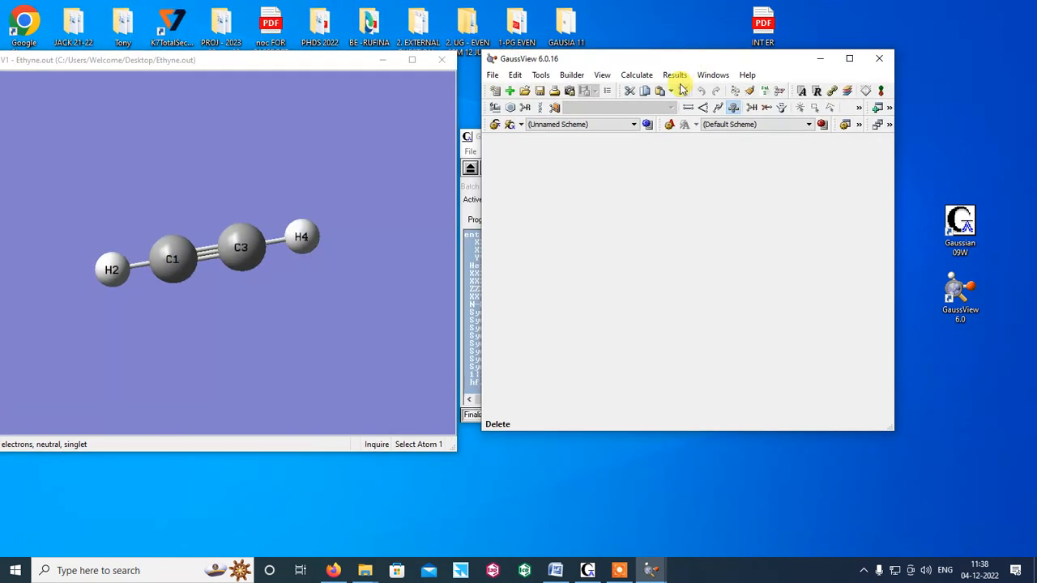
left_click_drag(315, 61, 354, 56)
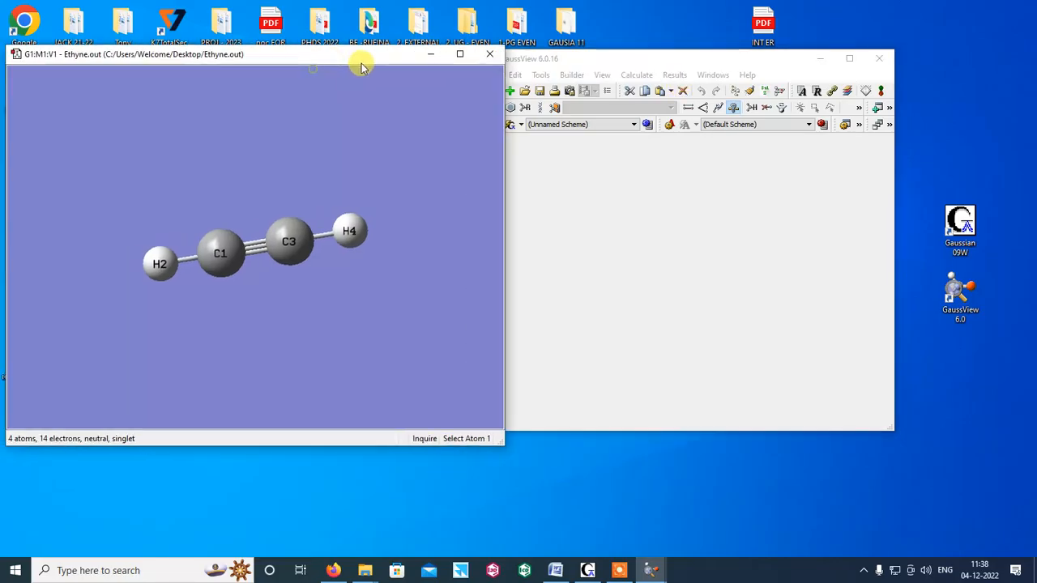
left_click(653, 62)
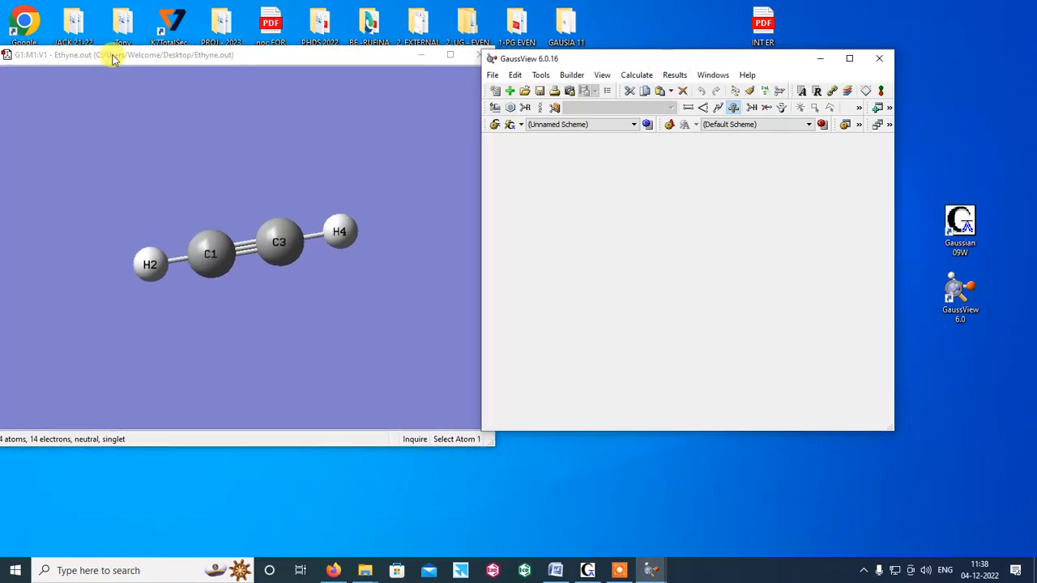
left_click_drag(109, 51, 210, 65)
left_click_drag(369, 191, 416, 248)
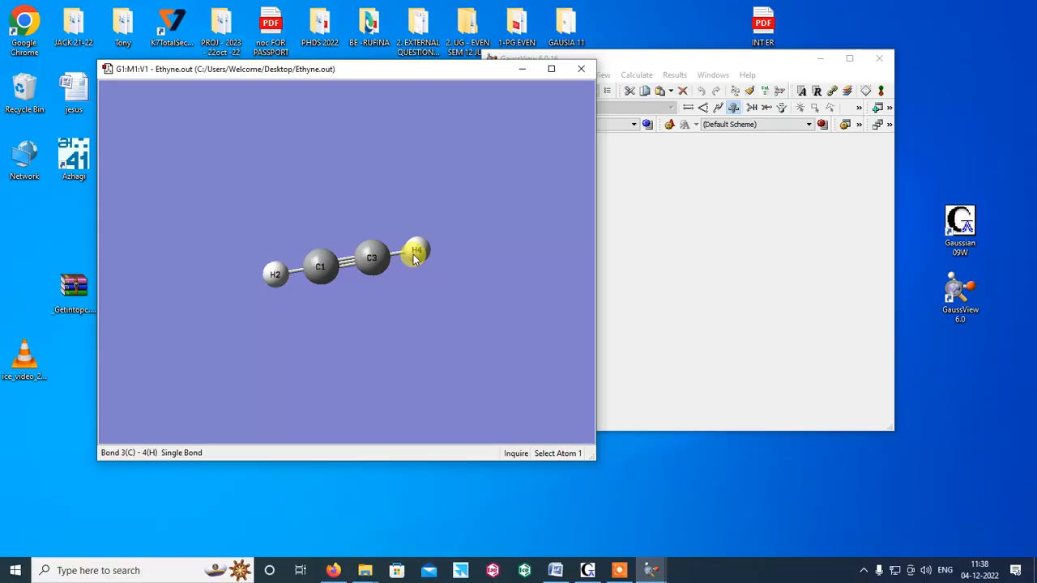
- Open the Gaussian calculation summary and examine the E(RHF) energy, dipole moment and point group
left_click(720, 56)
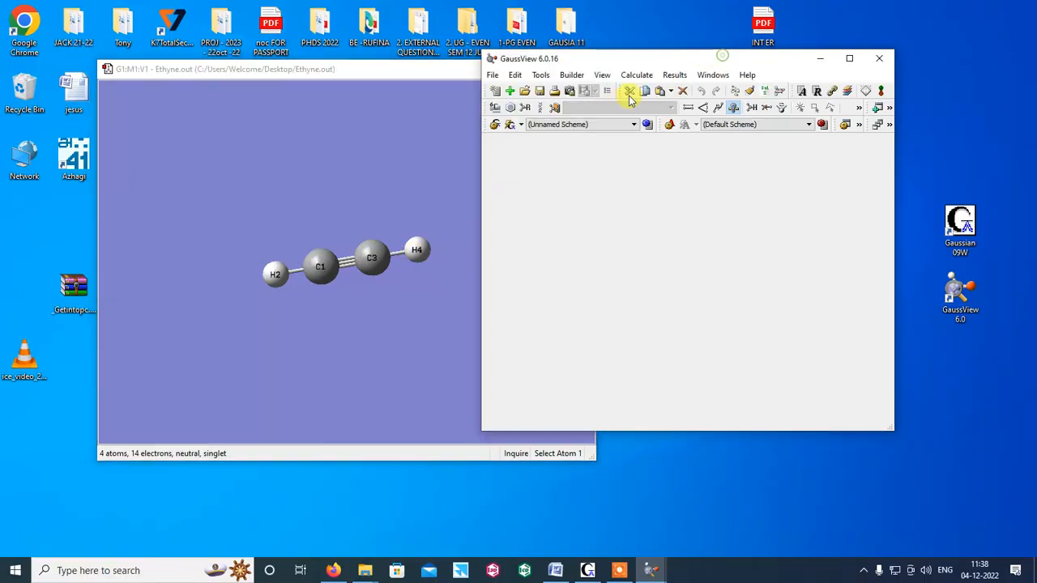
left_click(680, 78)
left_click(696, 90)
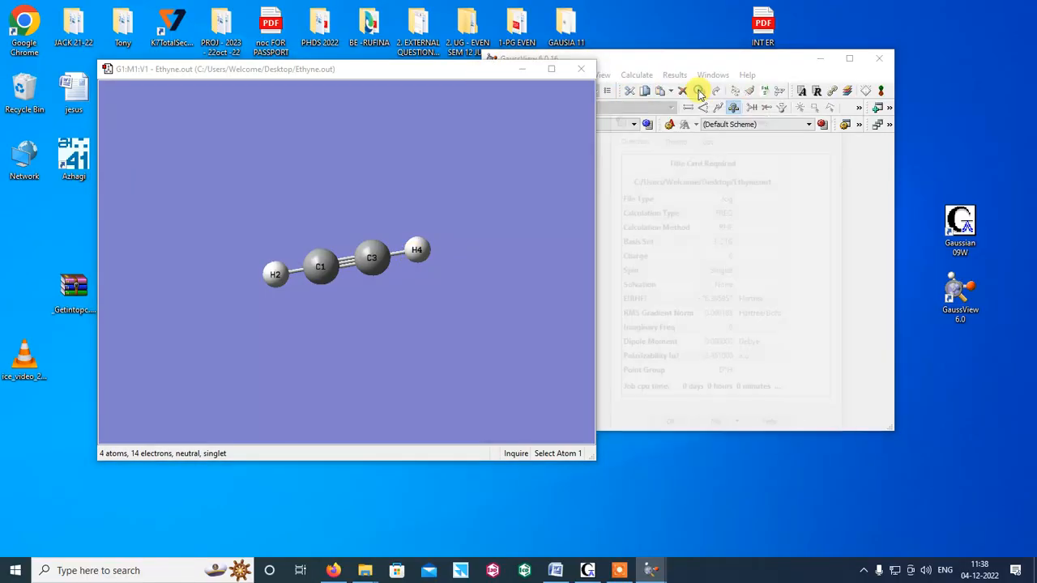
left_click_drag(690, 113, 388, 61)
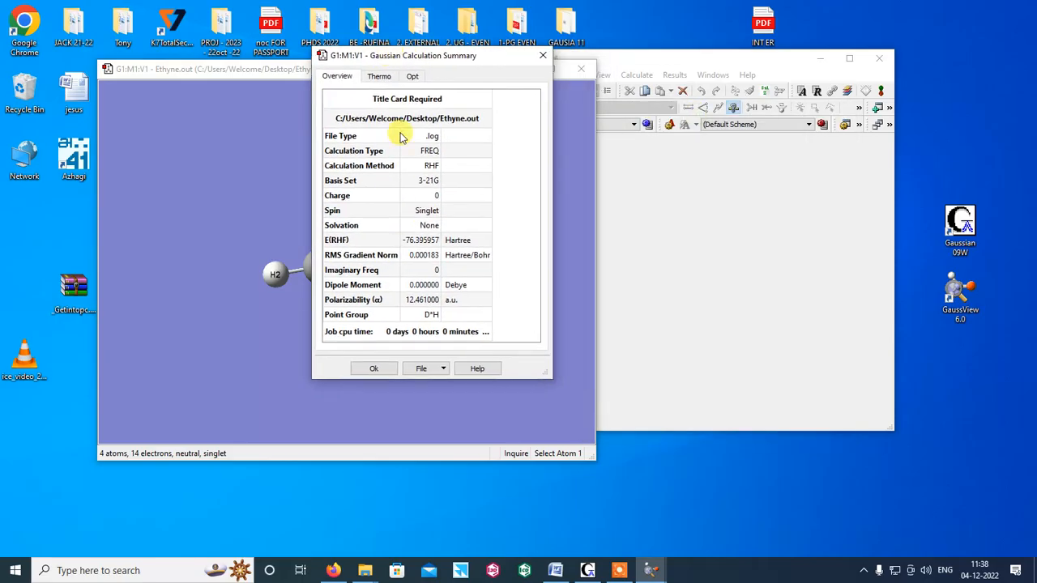
left_click_drag(333, 241, 463, 237)
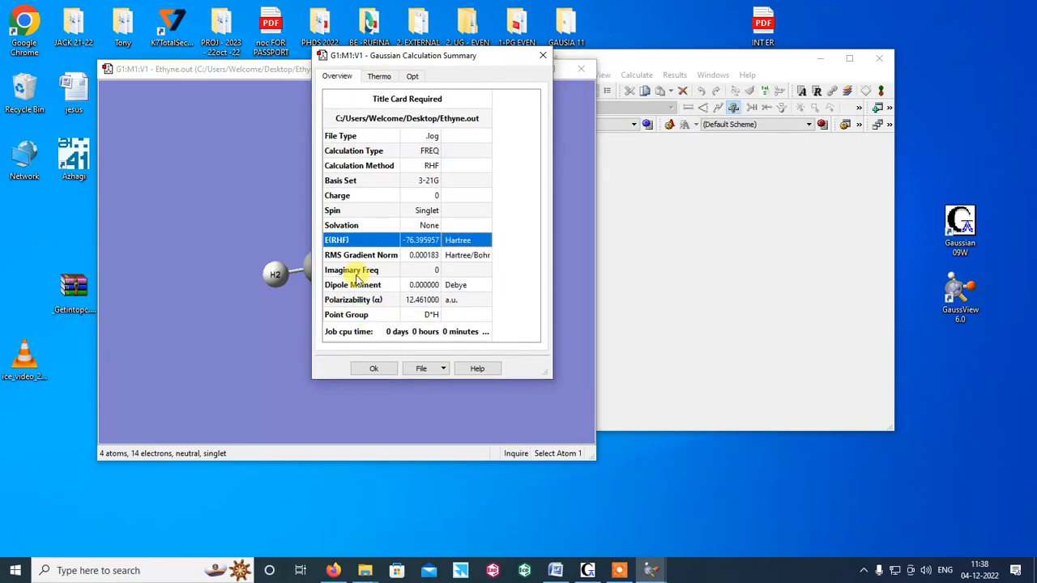
left_click_drag(357, 284, 463, 284)
left_click_drag(357, 315, 465, 319)
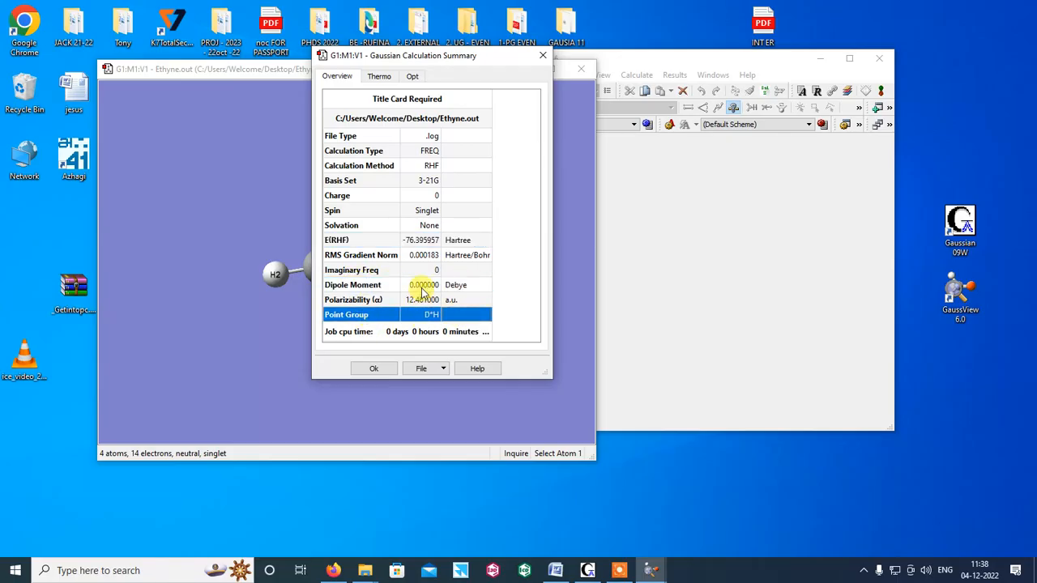
- Examine the thermochemistry results in the summary, from EE + Zero-point Energy to EE + Thermal Free Energy Correction
left_click(378, 77)
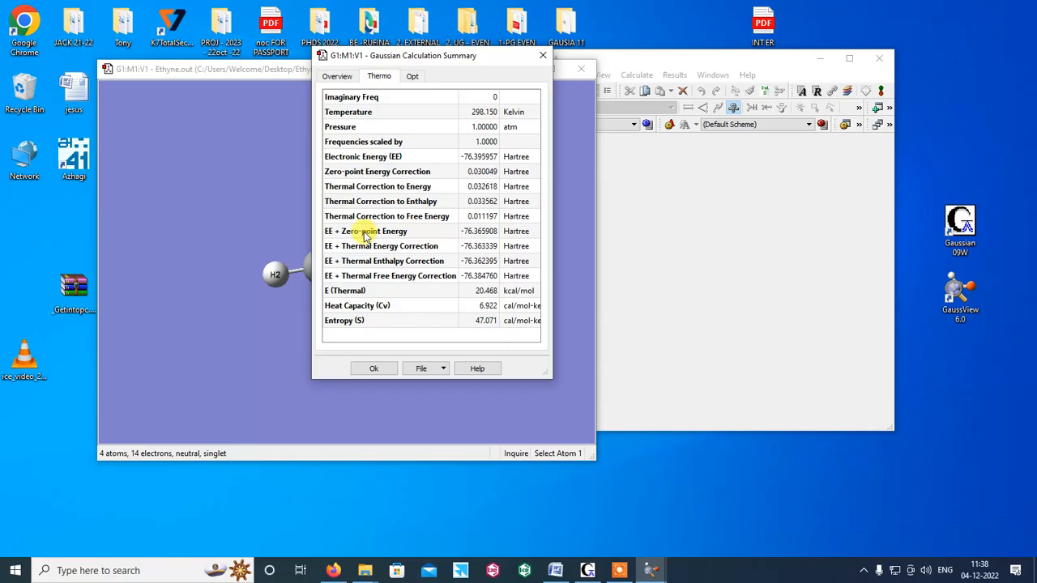
left_click_drag(357, 235, 491, 278)
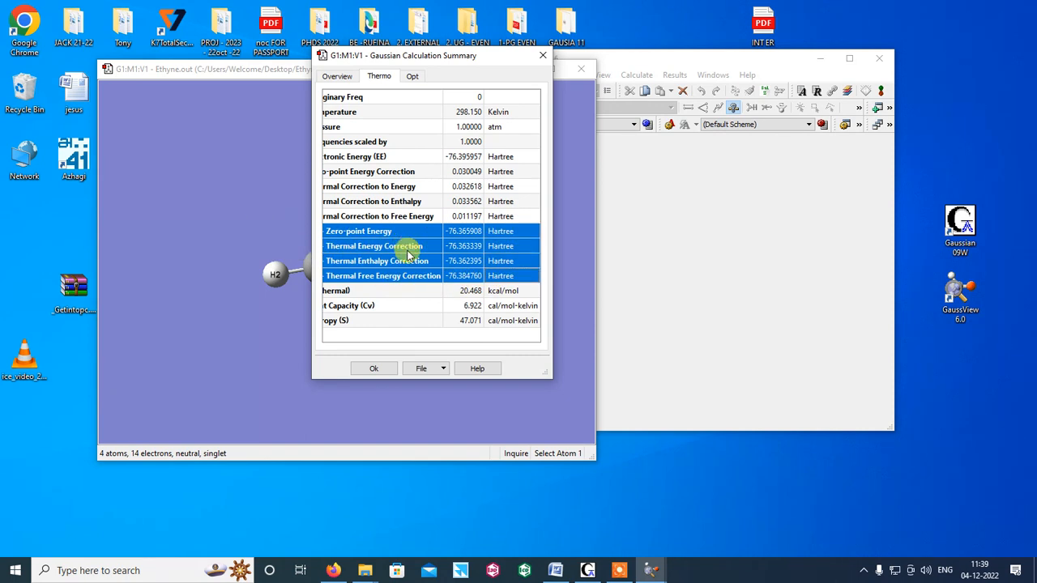
left_click(414, 321)
left_click_drag(361, 232, 463, 276)
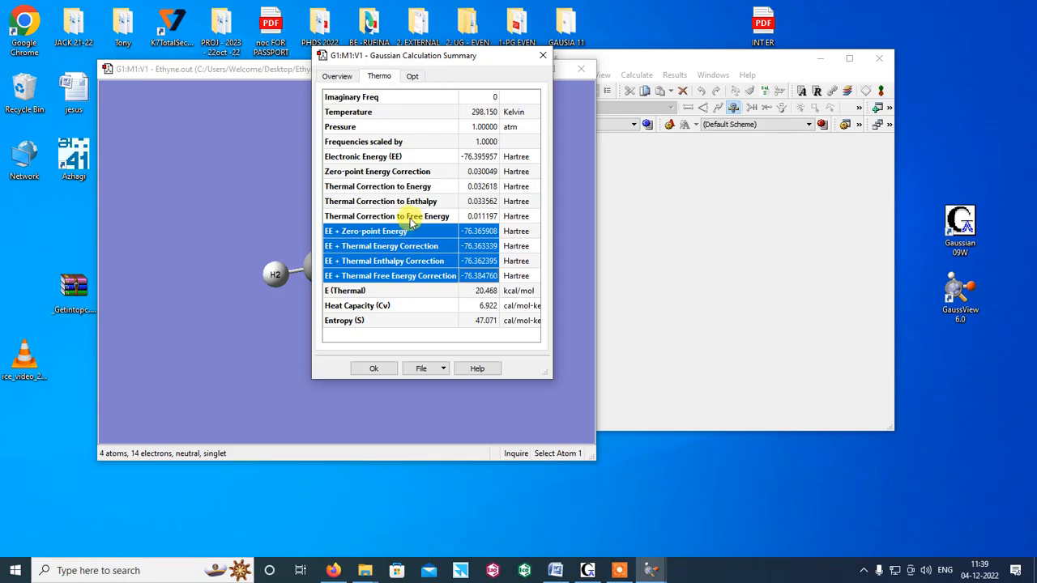
- Recheck the E(RHF) energy in the summary overview and close the calculation summary
left_click(338, 77)
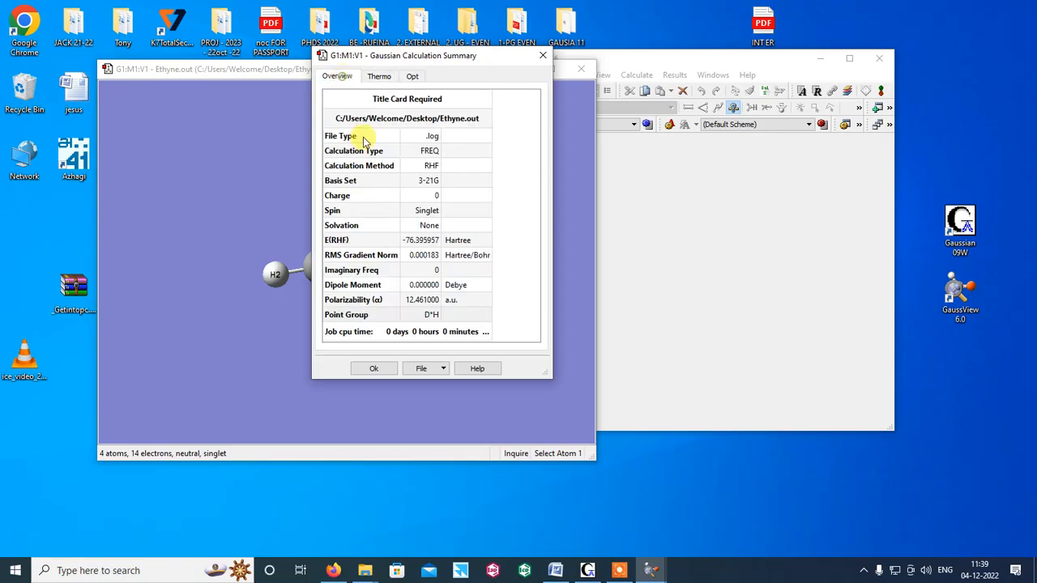
left_click_drag(340, 243, 463, 238)
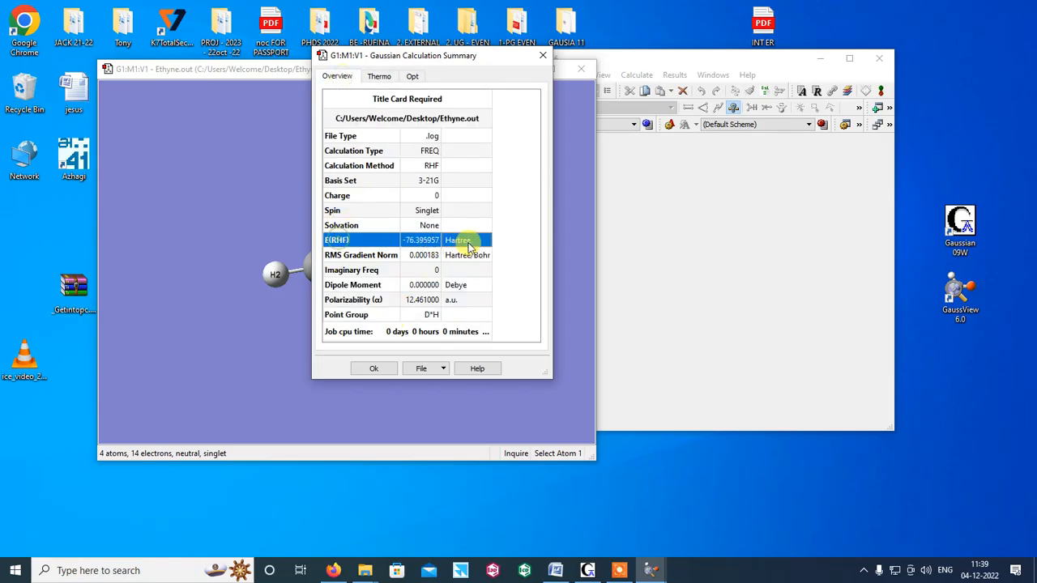
left_click(378, 76)
left_click(544, 58)
left_click(687, 55)
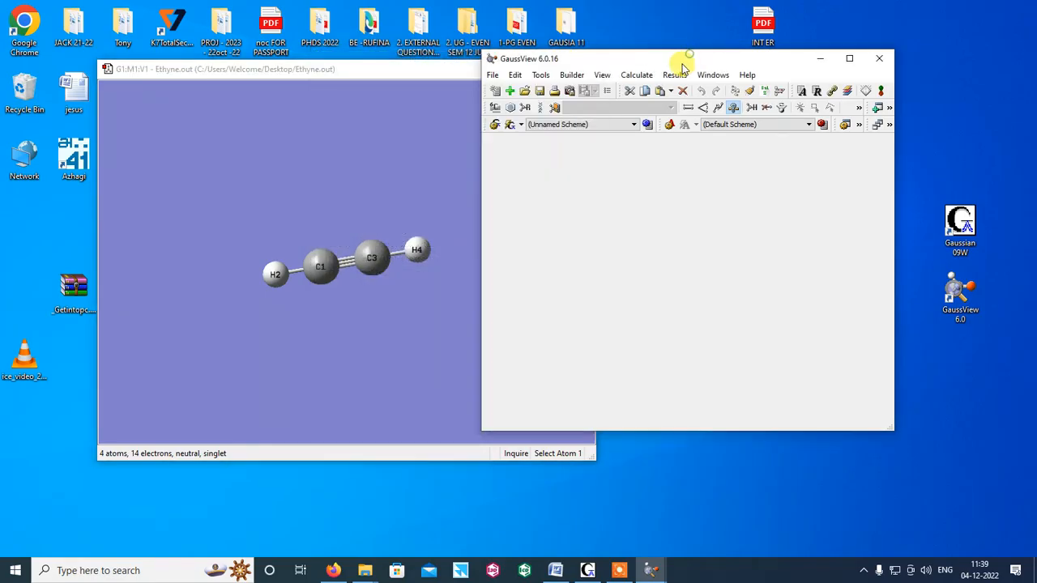
left_click(679, 74)
left_click(691, 92)
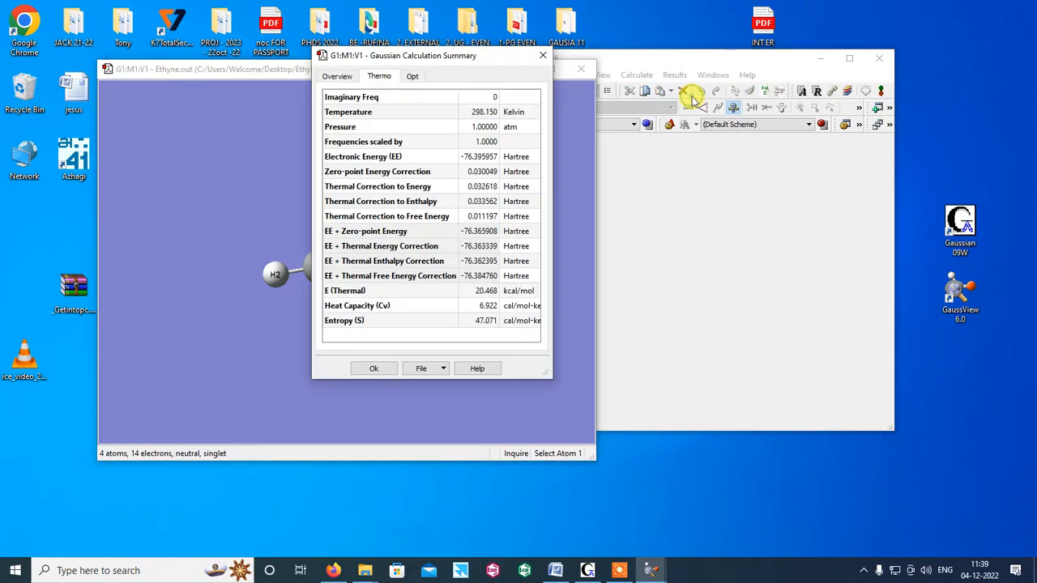
left_click(543, 57)
- Open the vibration results for ethyne and move their window clear of the screen centre
left_click(661, 60)
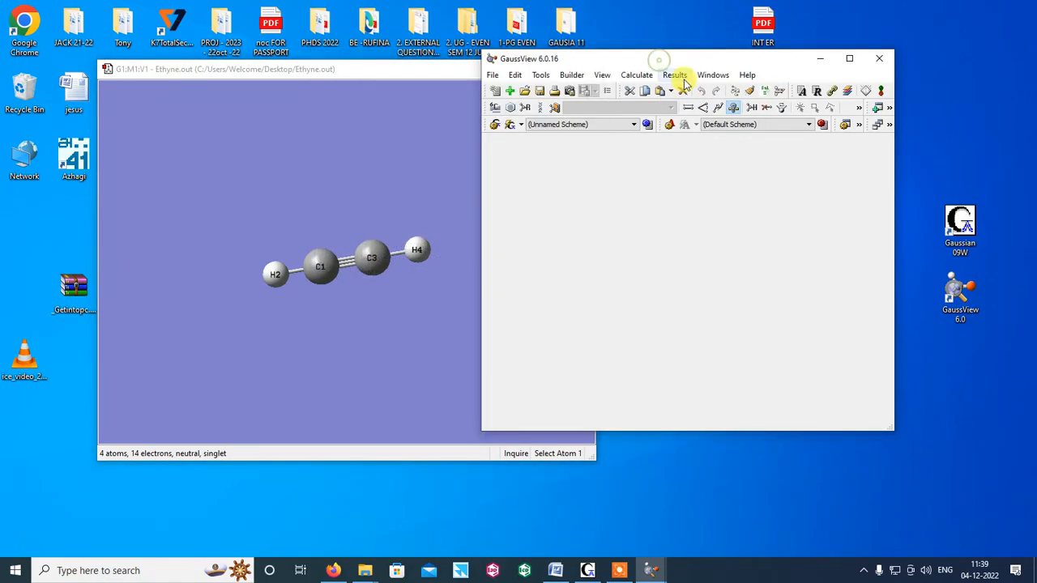
left_click(675, 74)
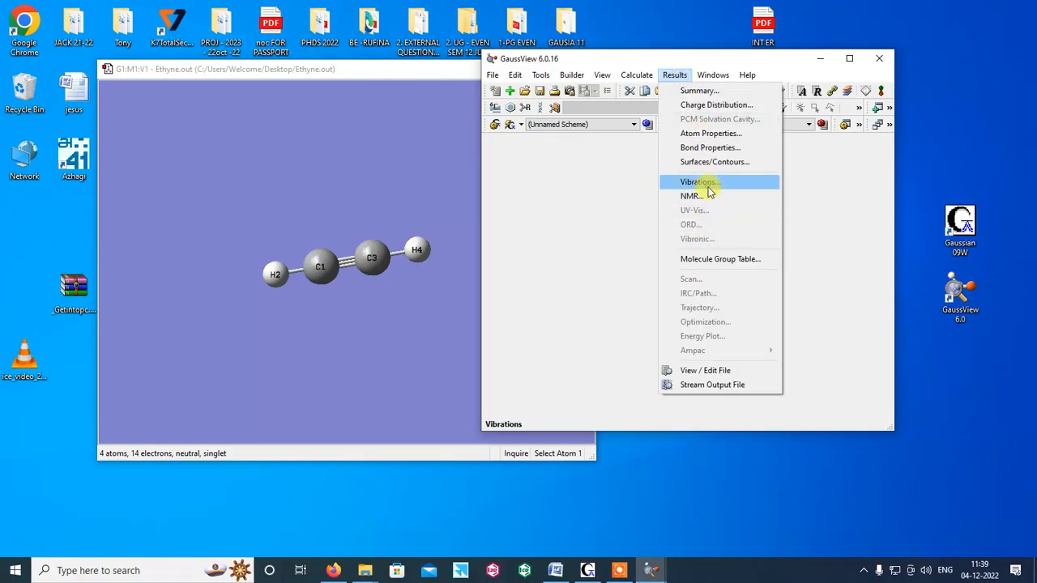
left_click(703, 182)
left_click_drag(571, 191, 592, 44)
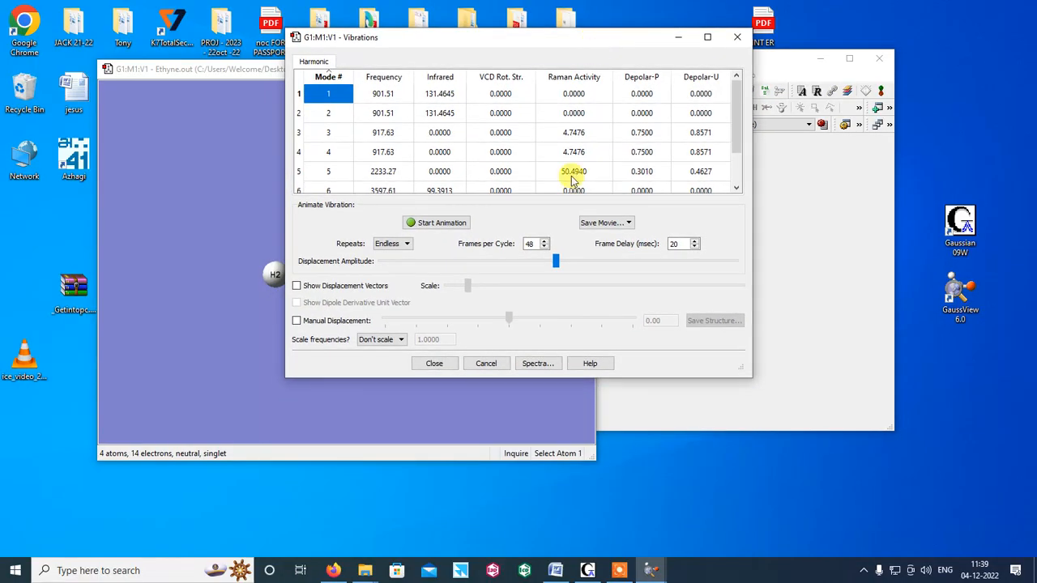
- Display the vibrational spectra and look through the IR and Raman activity plots
left_click(547, 366)
scroll(640, 312, "down", 4)
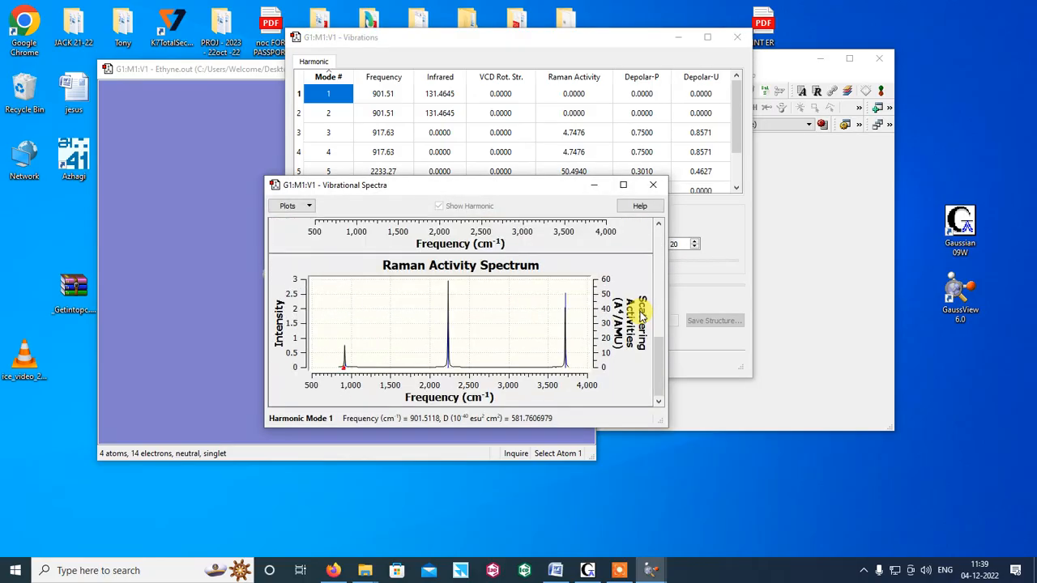
scroll(620, 320, "down", 2)
scroll(601, 328, "up", 5)
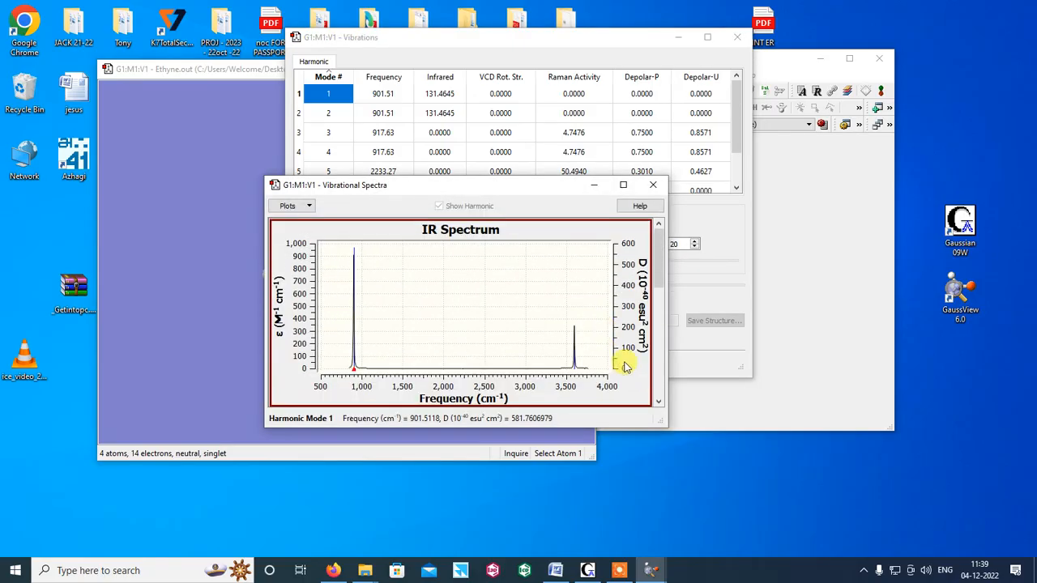
- Enlarge the vibrational spectra window and place it beside the vibrations window
left_click_drag(661, 419, 747, 503)
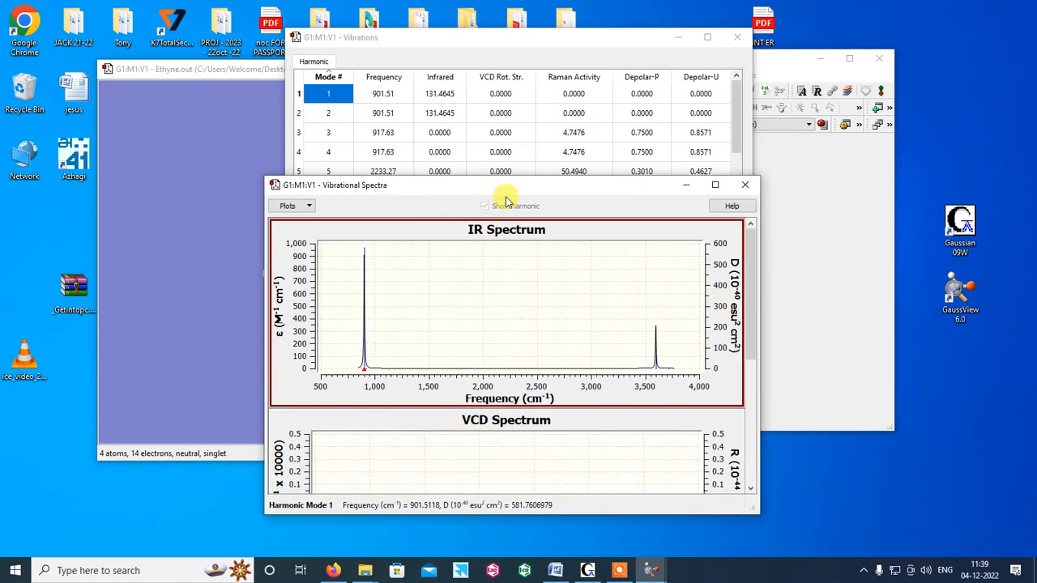
left_click_drag(506, 185, 690, 153)
left_click_drag(772, 149, 896, 127)
left_click(485, 37)
left_click_drag(484, 38, 319, 57)
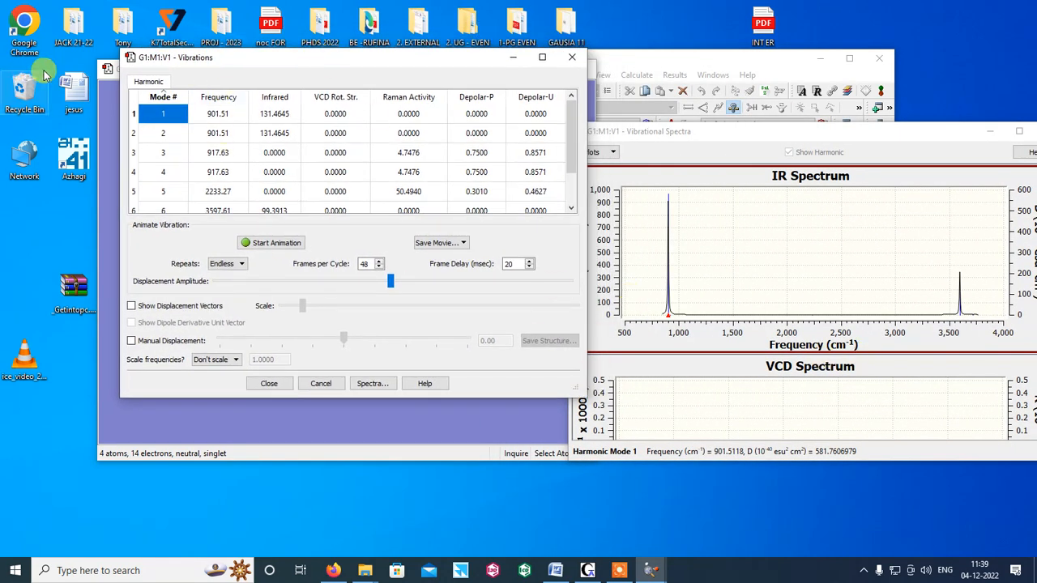
- Rearrange the molecule, vibrations and spectra windows so the molecule, mode table and IR spectrum can be seen together
left_click(108, 71)
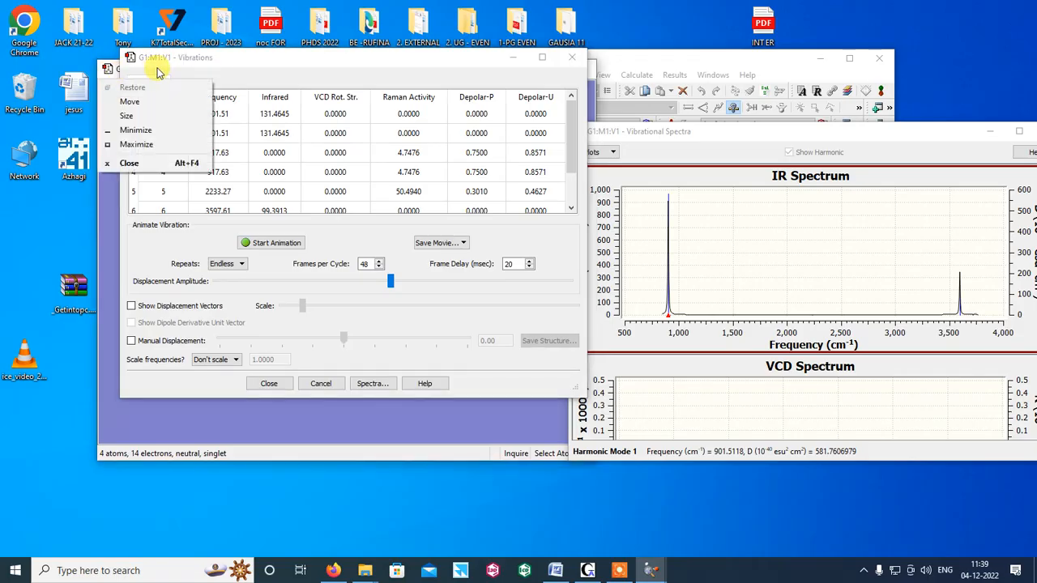
left_click_drag(362, 48, 701, 105)
left_click_drag(397, 74, 206, 62)
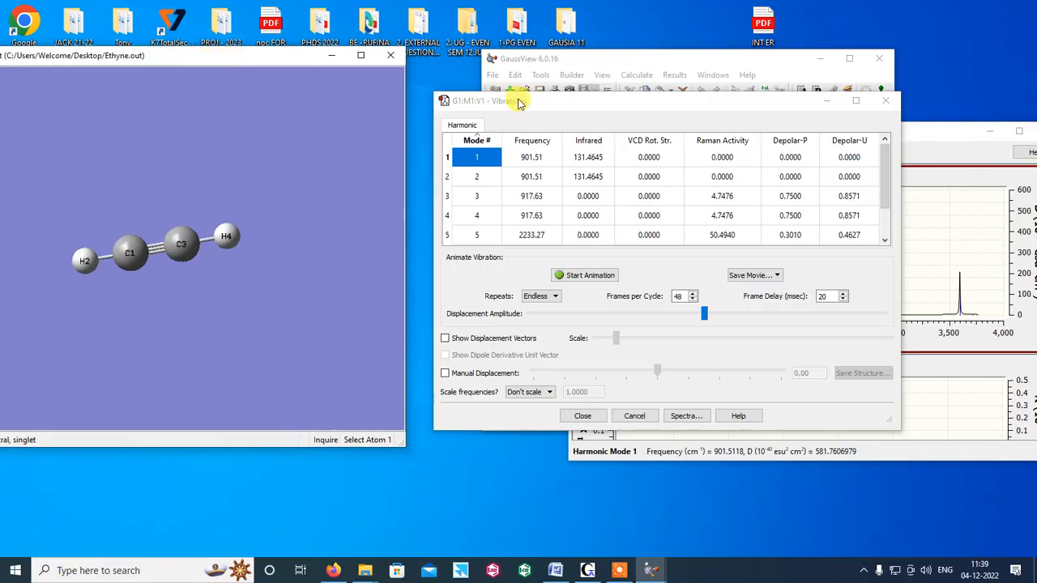
left_click_drag(519, 103, 356, 71)
left_click_drag(769, 136, 779, 85)
- Select the IR spectrum peaks near 900 and 3,600 cm⁻¹ to identify their vibrational modes
left_click(647, 261)
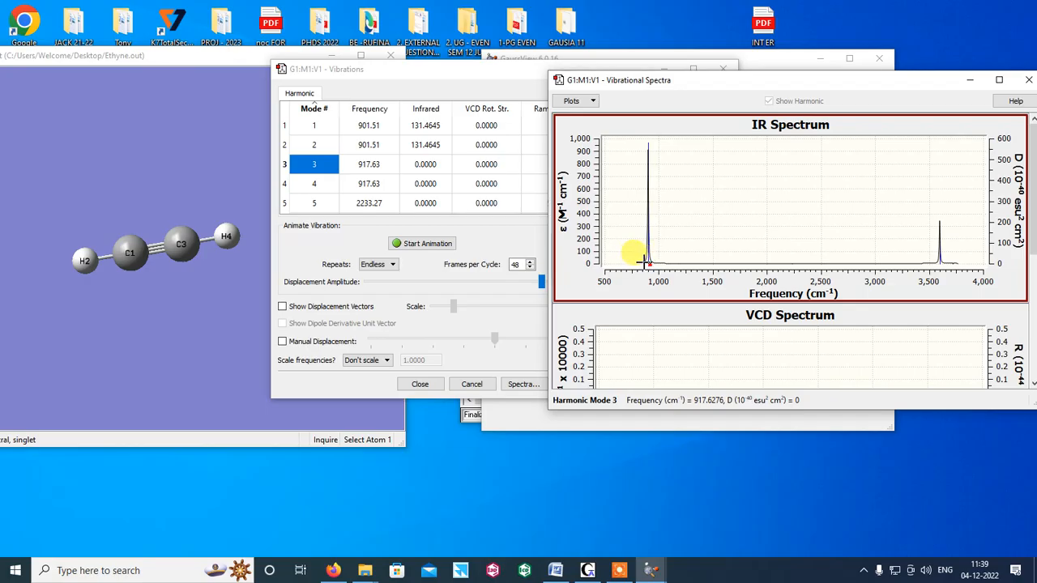
left_click(934, 258)
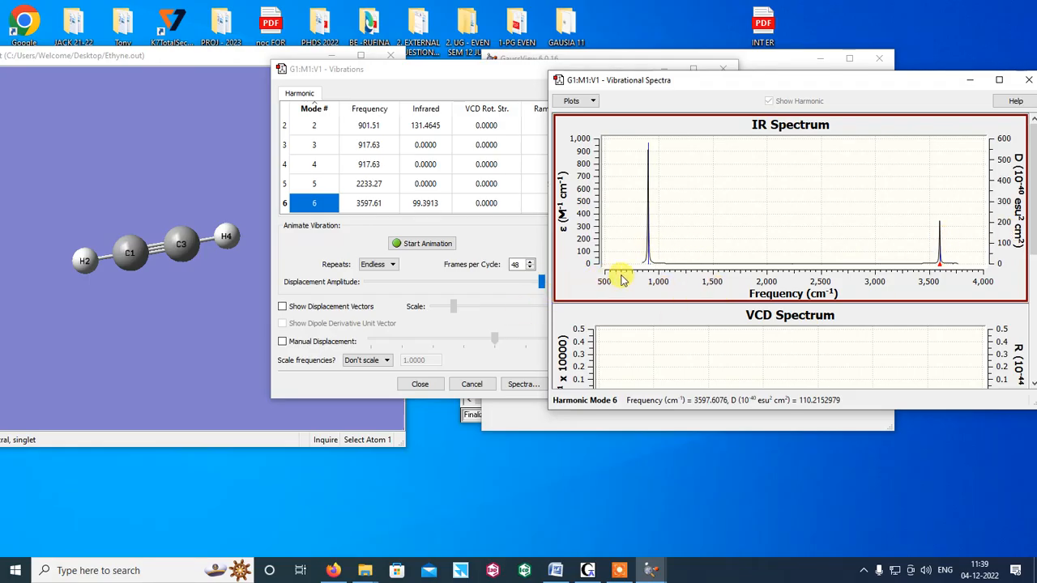
- Select the IR peak near 900 cm⁻¹, animate its vibrational mode on the molecule, and stop the animation
left_click(641, 255)
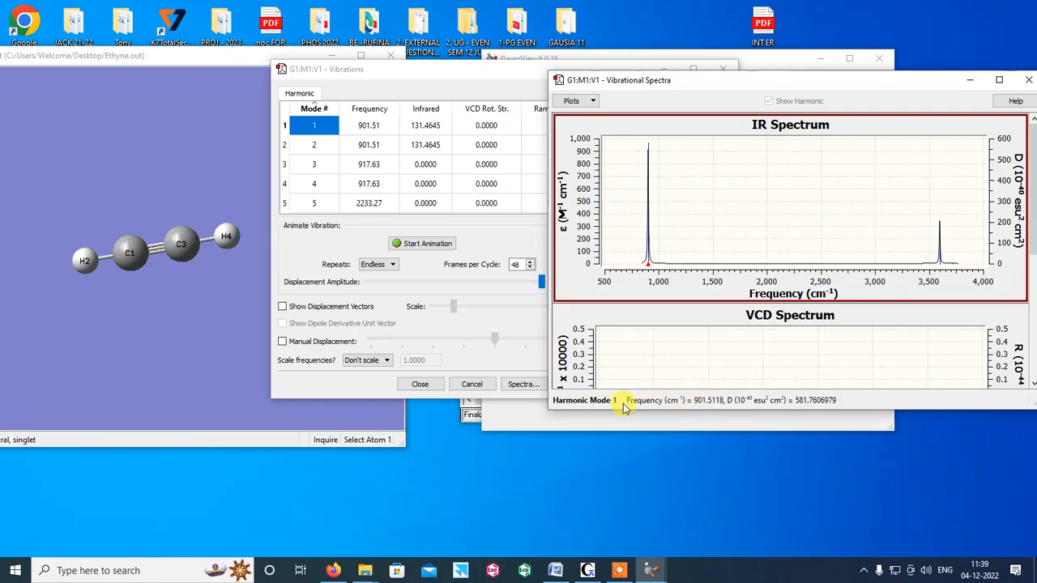
left_click(376, 77)
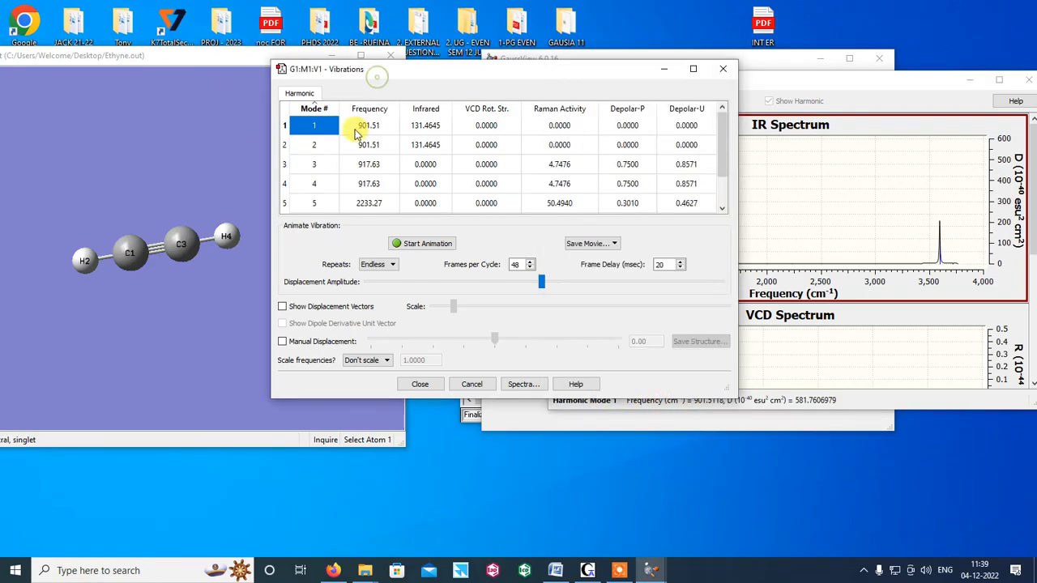
left_click(423, 245)
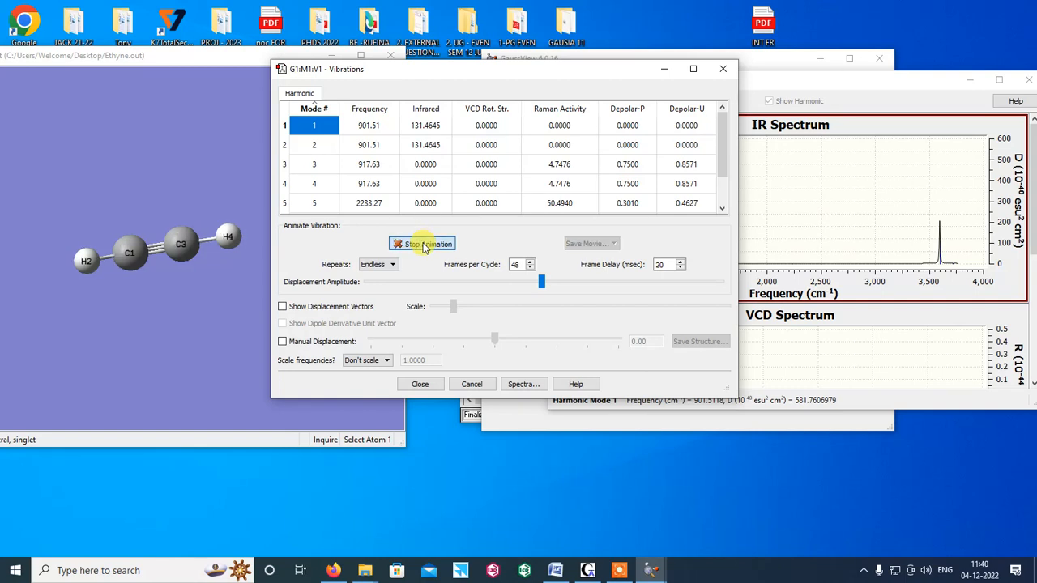
left_click(172, 62)
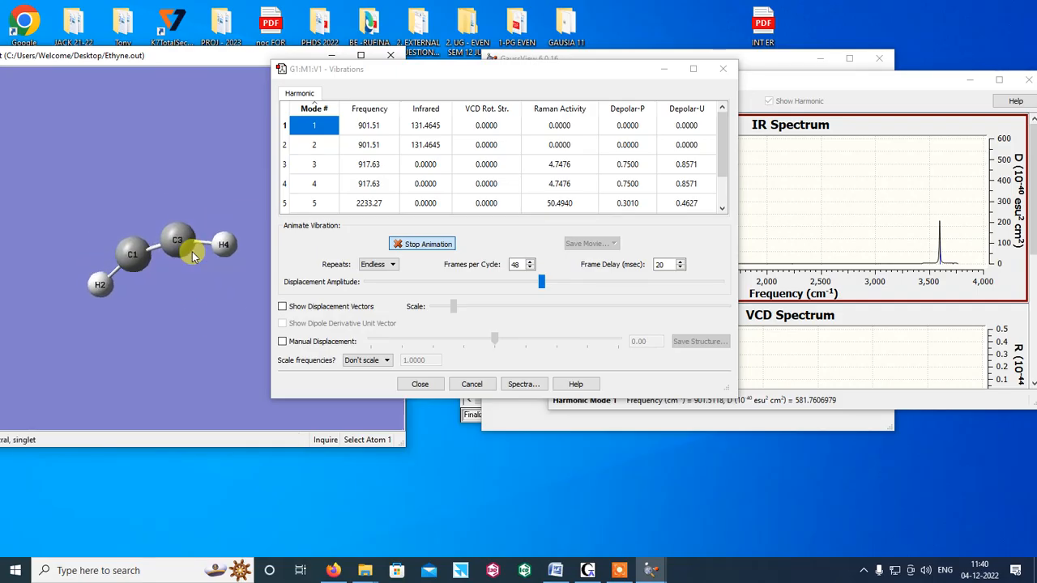
left_click(397, 244)
- Animate the vibrational mode of the IR peak near 3,600 cm⁻¹, rotate the molecule to view the stretching, and stop the animation
left_click(800, 92)
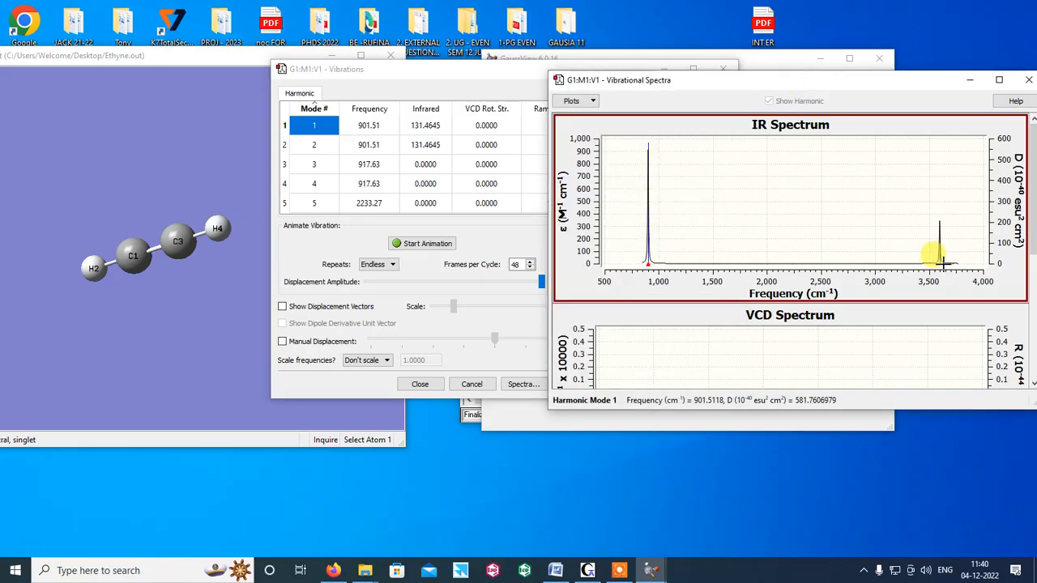
left_click(937, 257)
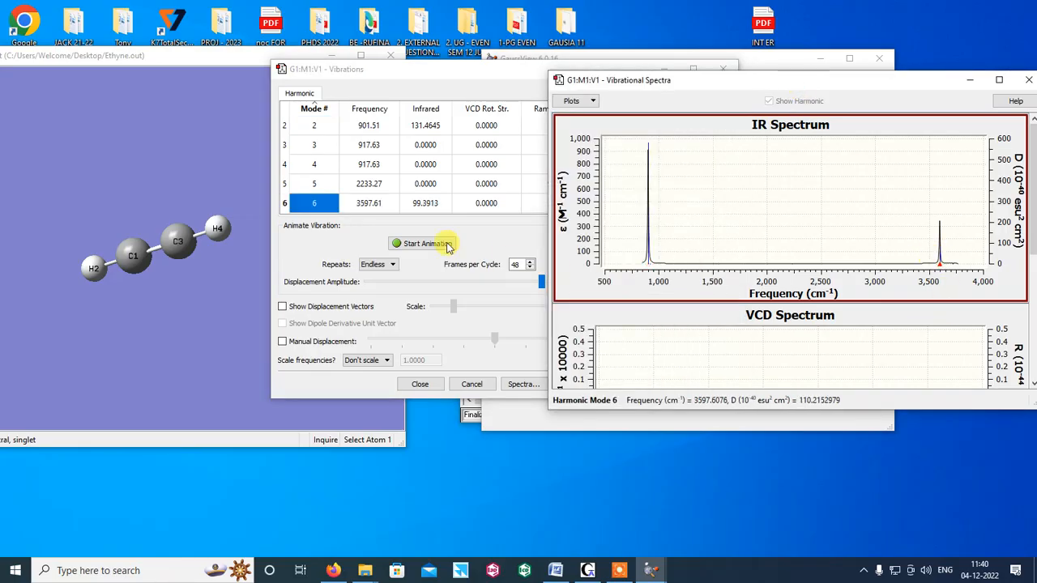
left_click(339, 228)
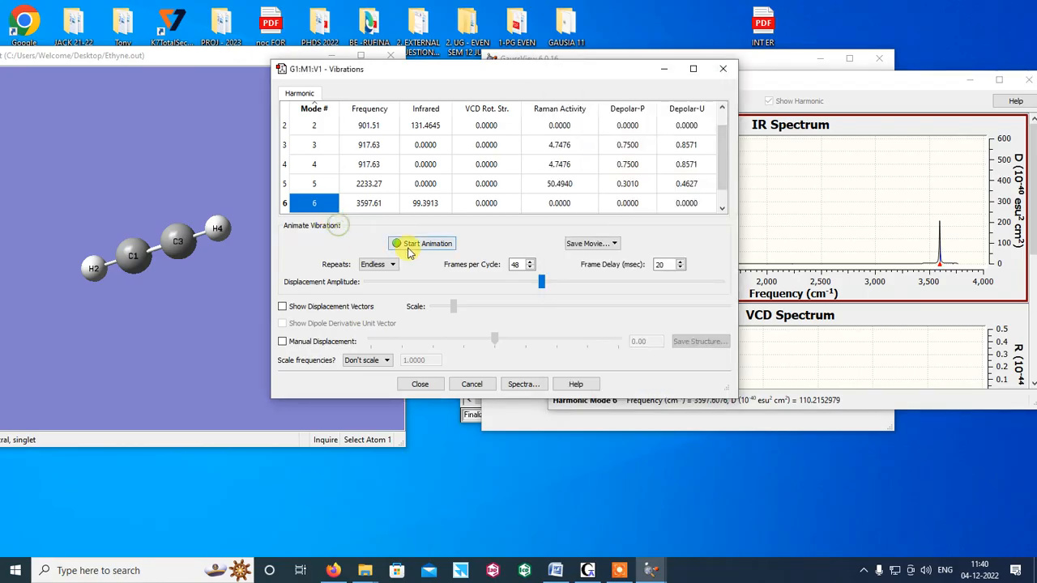
left_click(411, 252)
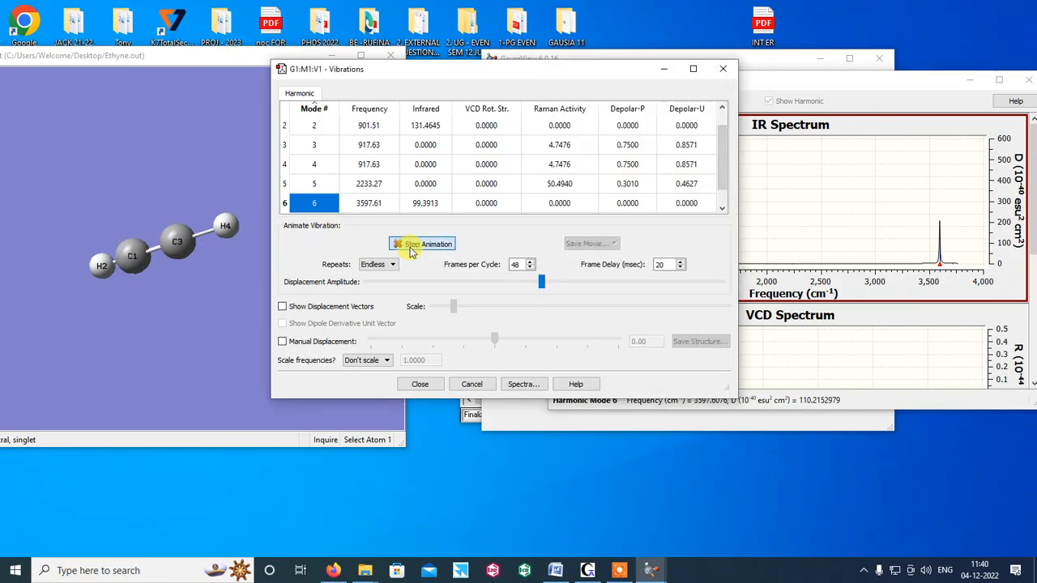
left_click(194, 59)
left_click_drag(230, 273, 145, 300)
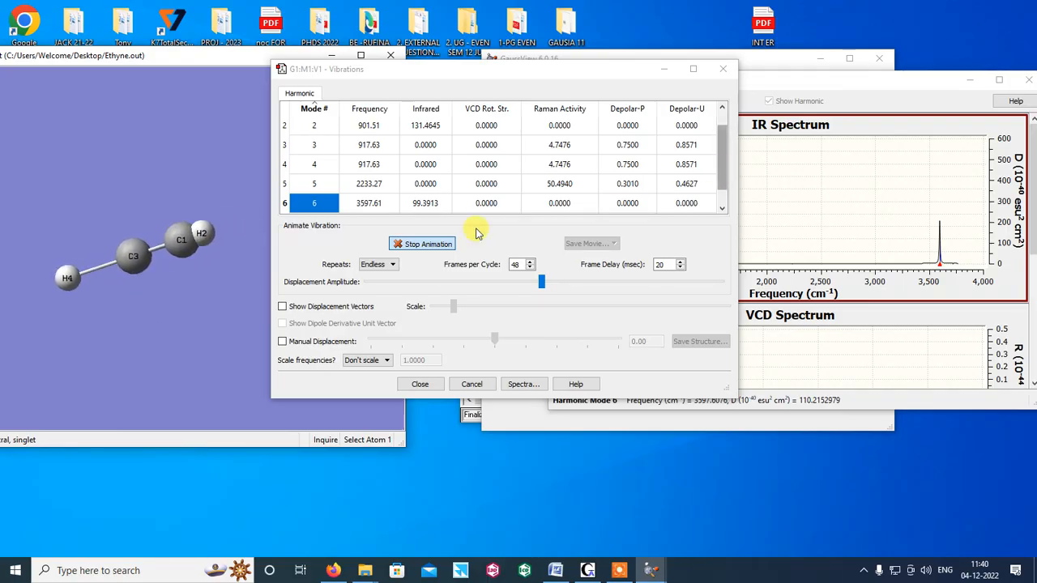
left_click(417, 246)
left_click(418, 246)
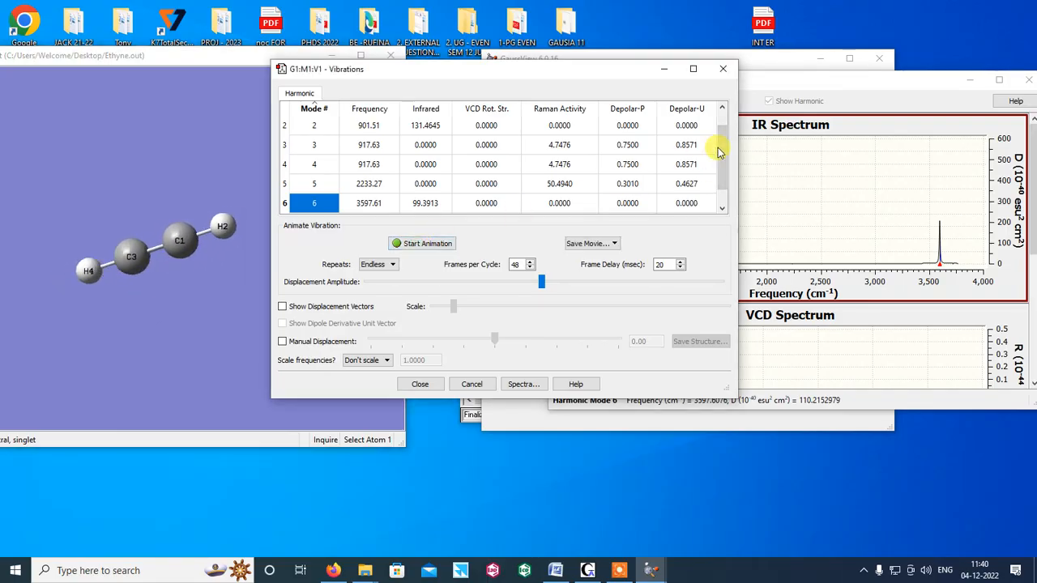
- Return to the IR peak near 900 cm⁻¹ and replay its bending vibration on the rotated molecule
left_click(815, 84)
left_click(632, 251)
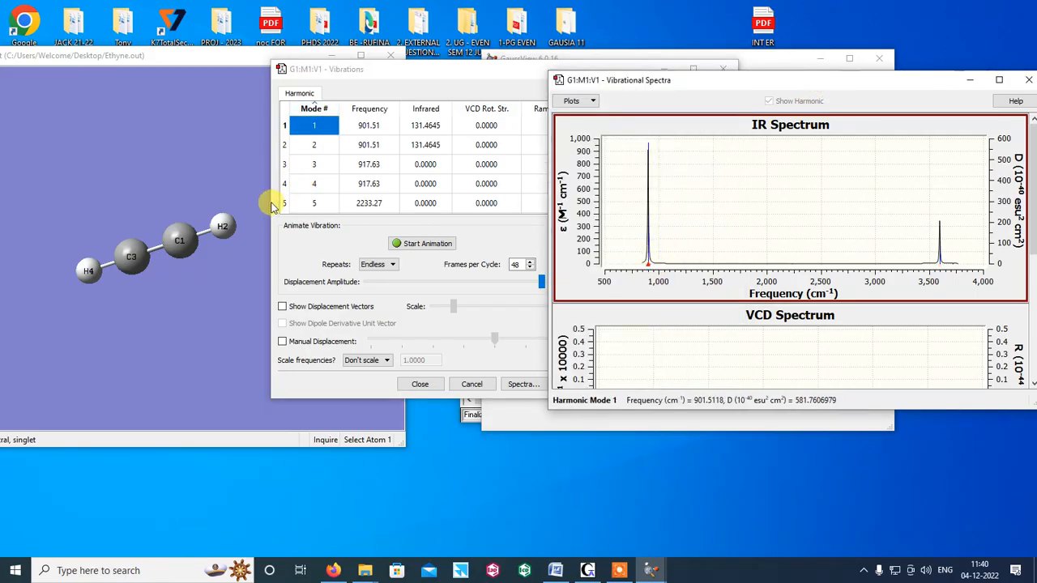
left_click(397, 244)
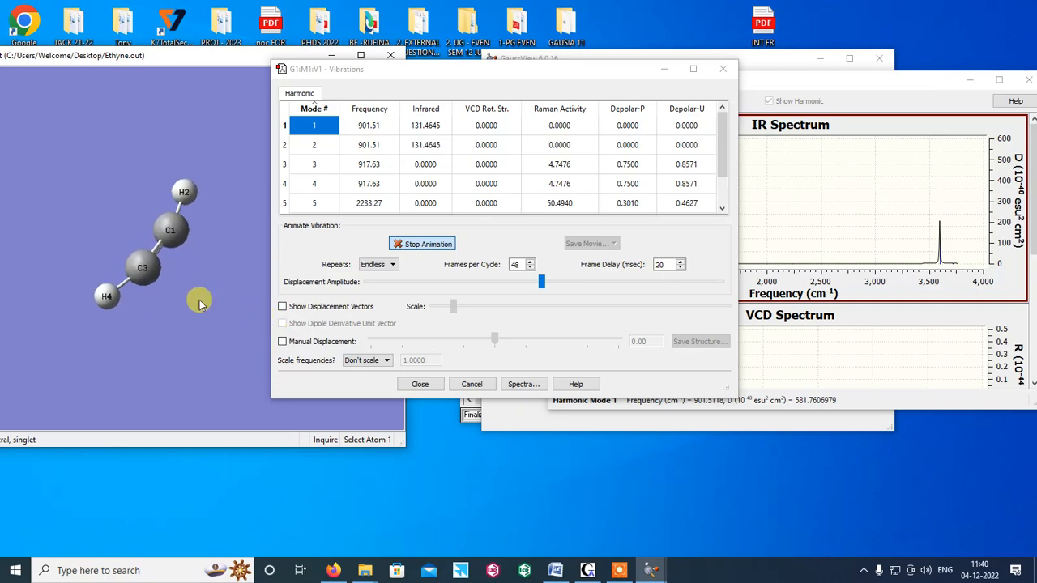
left_click(415, 244)
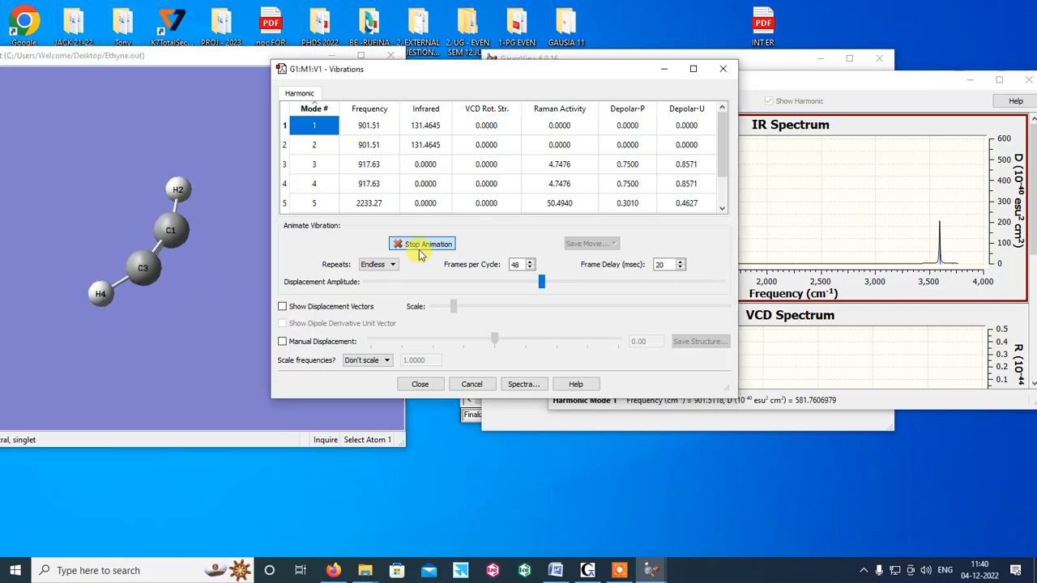
- Replay the vibration of the IR peak near 3,600 cm⁻¹ on the molecule, and stop it
left_click(940, 256)
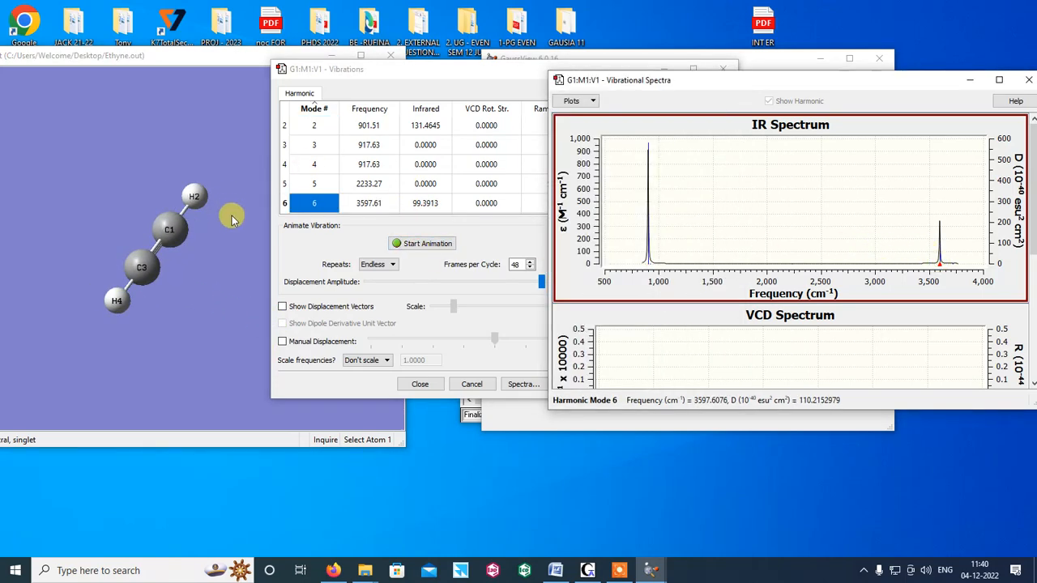
left_click(422, 247)
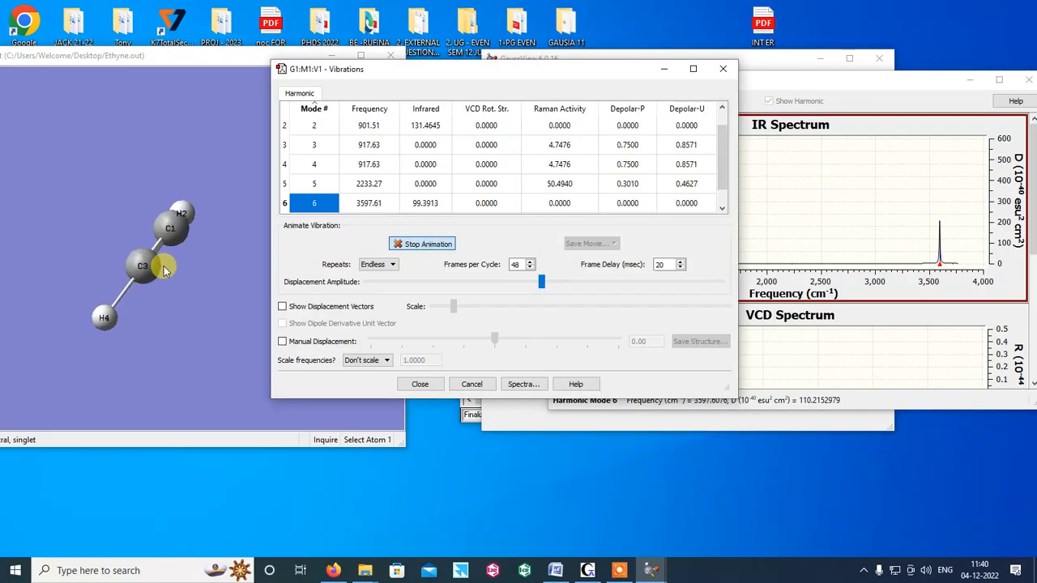
left_click(441, 246)
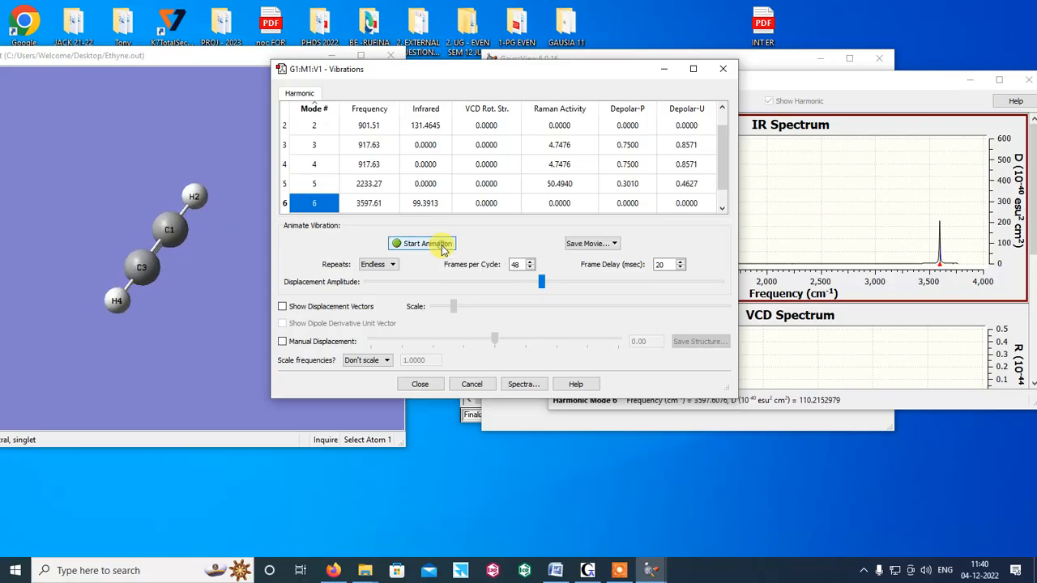
- Close the vibrations window and select the middle Raman activity peak near 2,200 cm⁻¹ to identify its mode
left_click(723, 69)
scroll(813, 242, "down", 4)
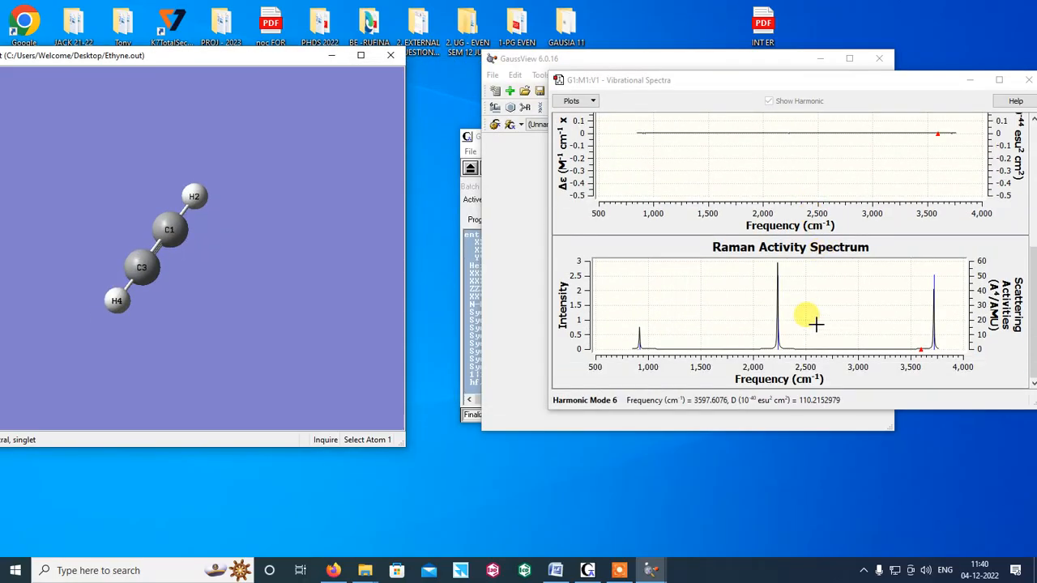
left_click(779, 345)
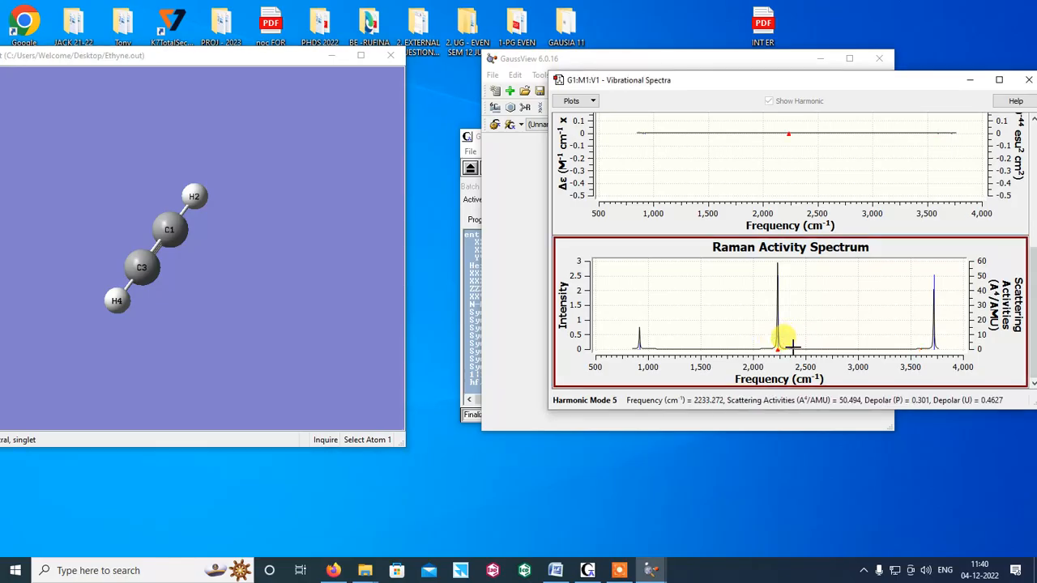
scroll(780, 306, "up", 3)
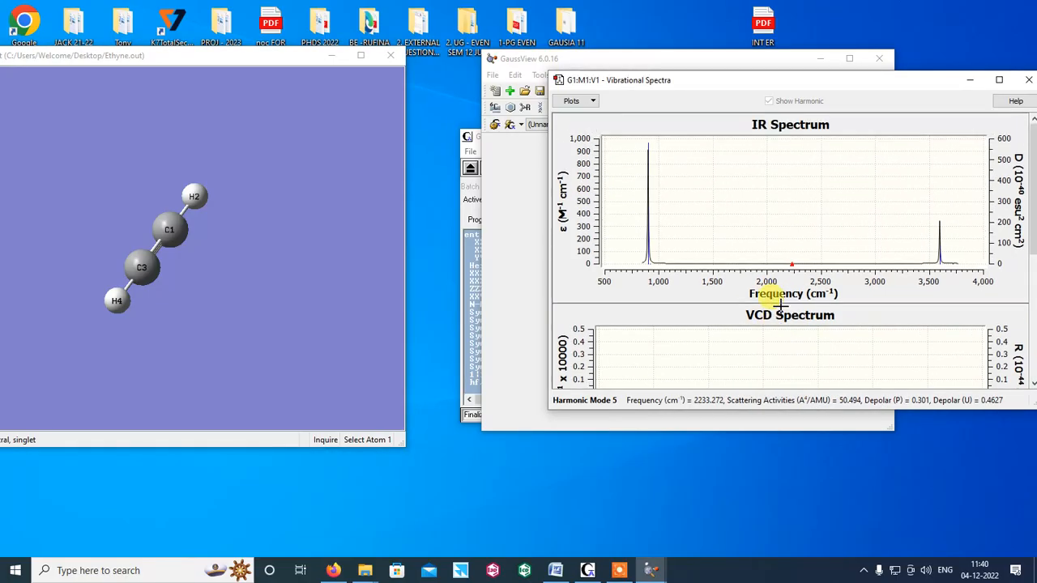
- Move the main GaussView window clear of the spectra and reopen the vibrations results
left_click_drag(654, 58, 250, 39)
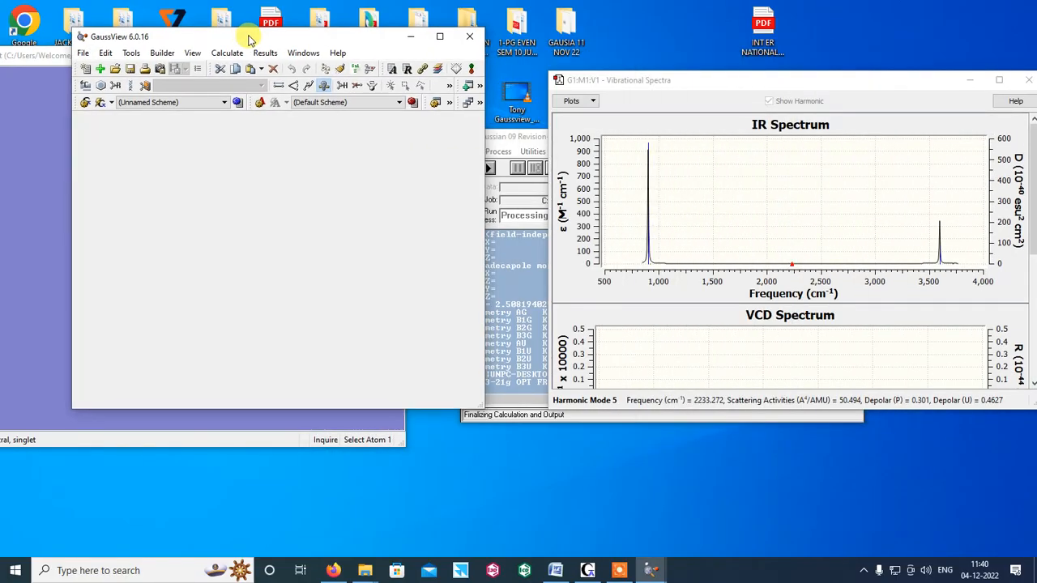
left_click(265, 53)
left_click(292, 157)
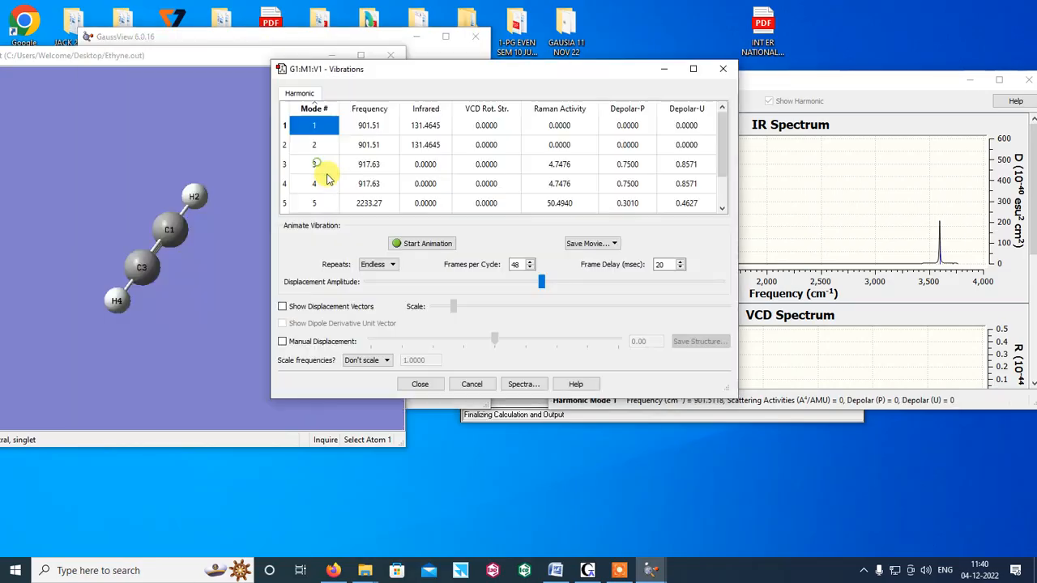
- Select the middle Raman activity peak, animate its mode 5 vibration on the molecule, and stop the animation
left_click(810, 81)
scroll(756, 342, "down", 5)
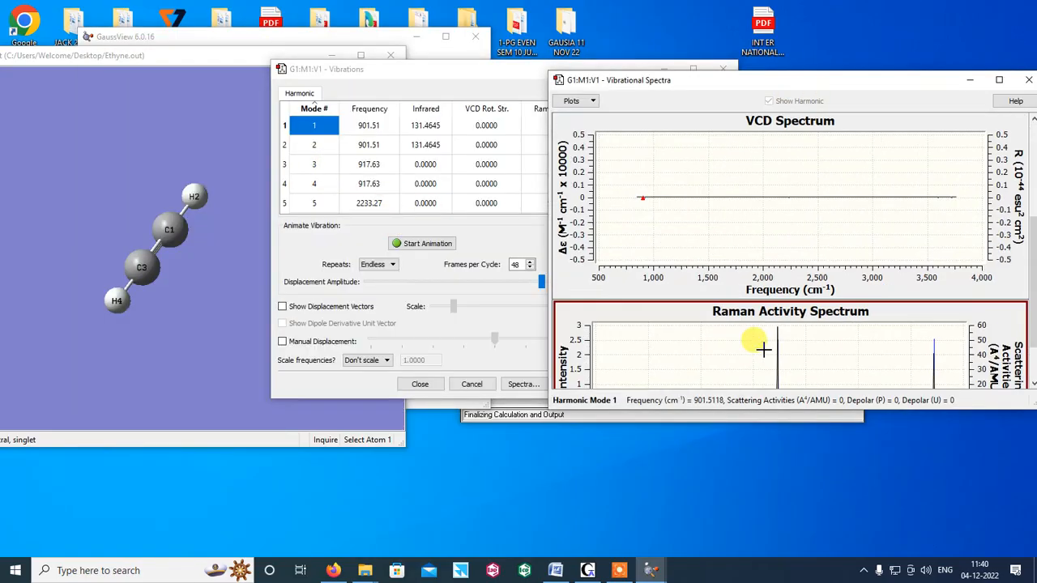
left_click(777, 371)
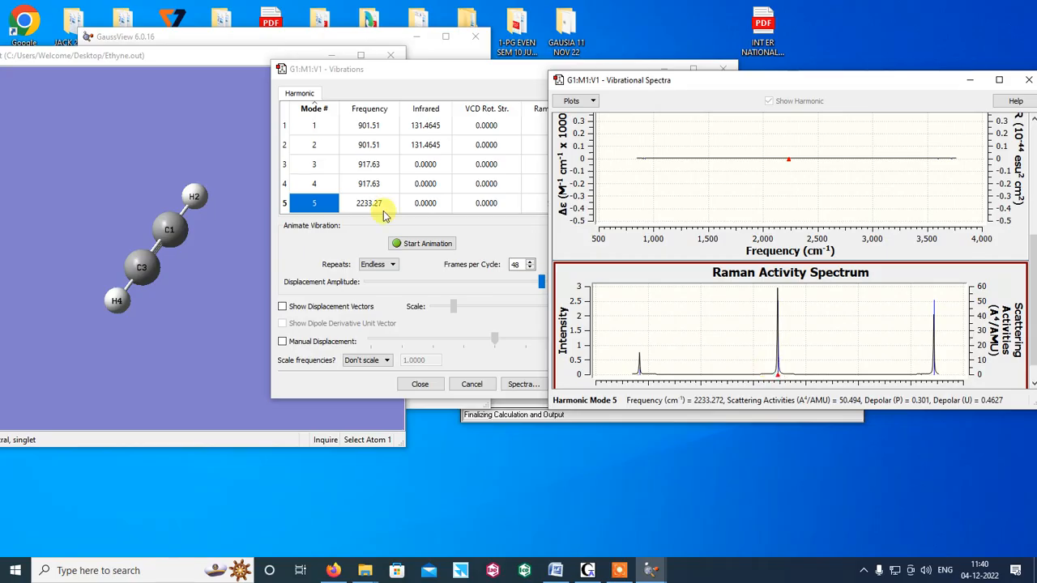
left_click(378, 74)
left_click(418, 243)
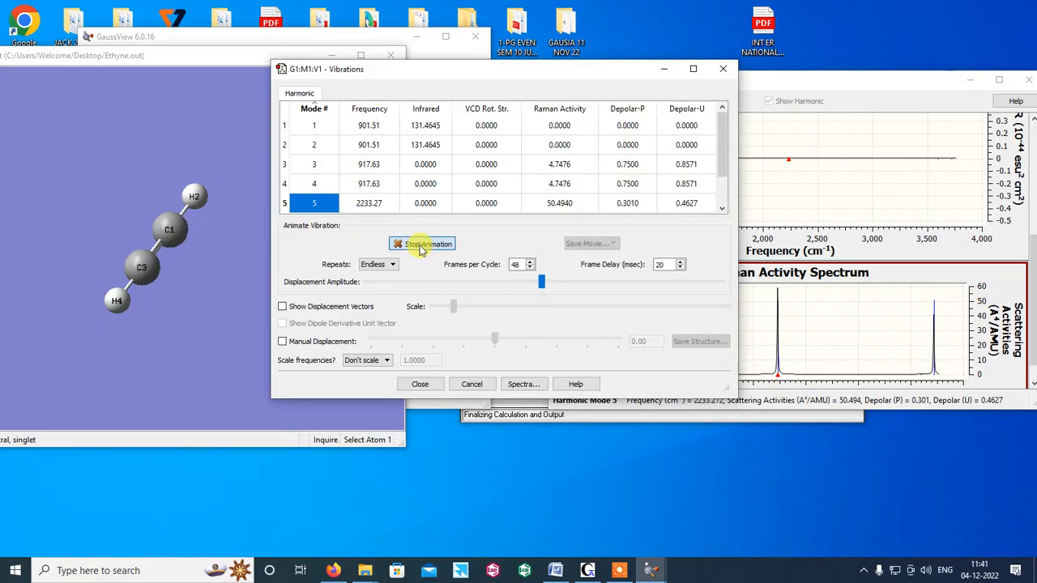
left_click(202, 279)
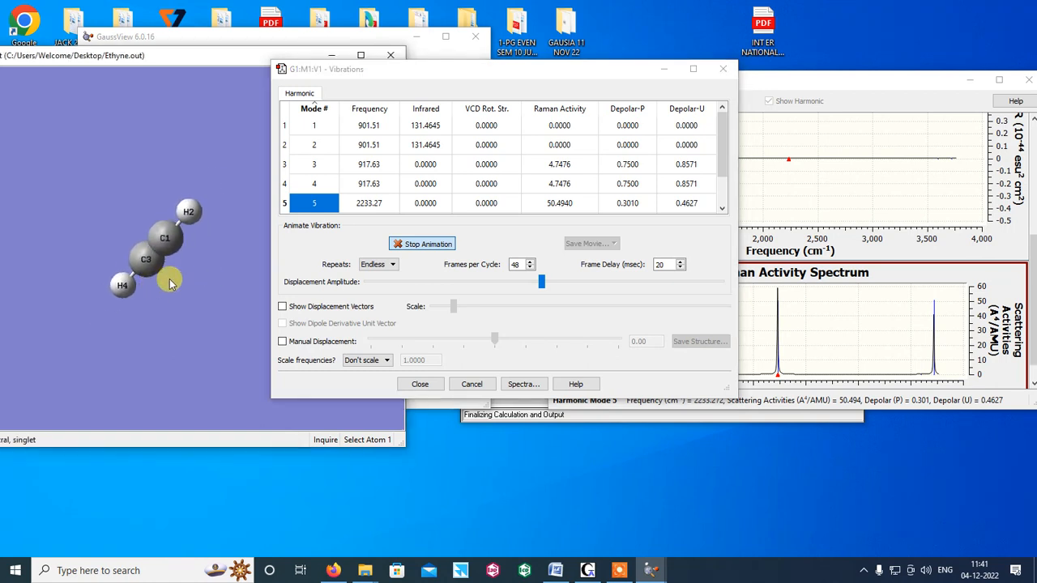
left_click(431, 248)
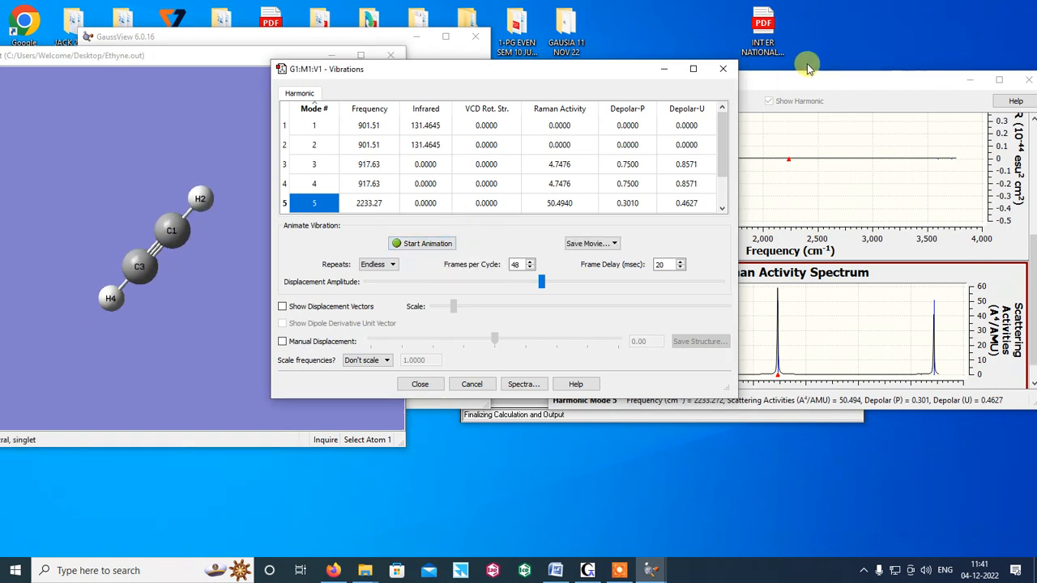
- Close the vibrations and vibrational spectra windows
left_click(832, 132)
left_click_drag(805, 89, 708, 81)
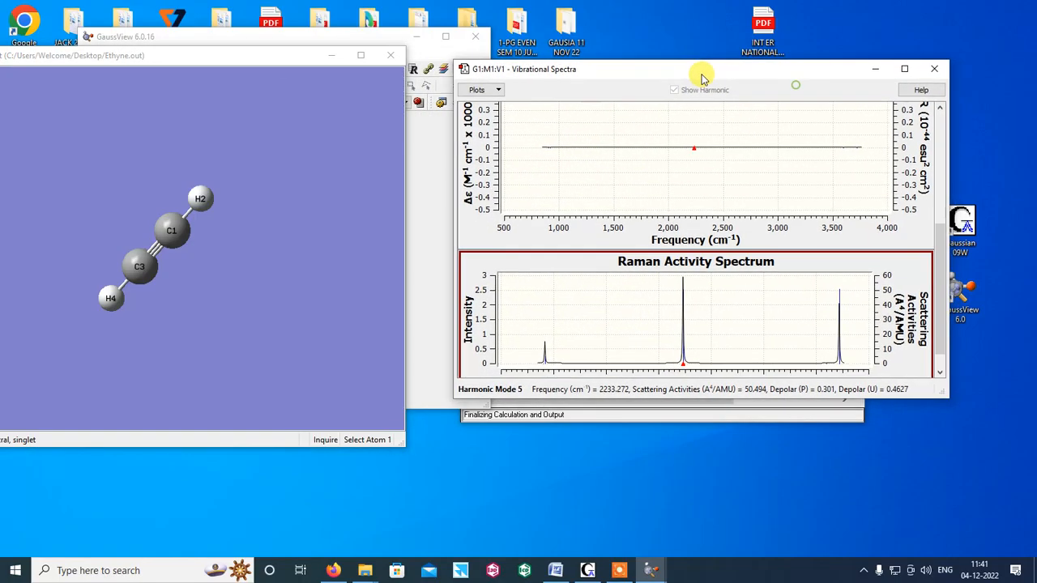
left_click(924, 68)
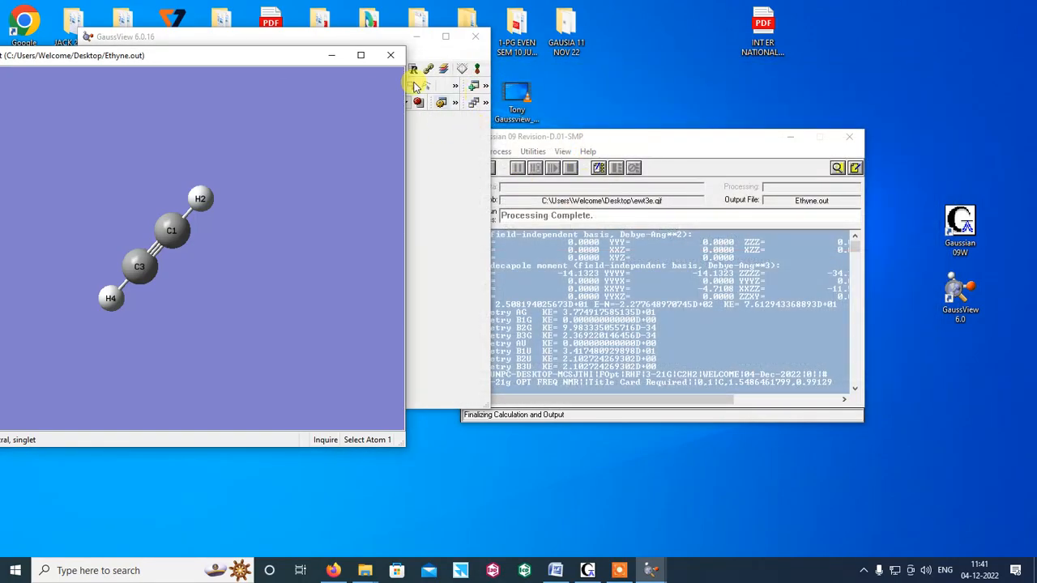
- Place the main GaussView window beside the molecule and open the NMR results for ethyne
left_click(324, 35)
left_click_drag(309, 42, 594, 45)
left_click(554, 51)
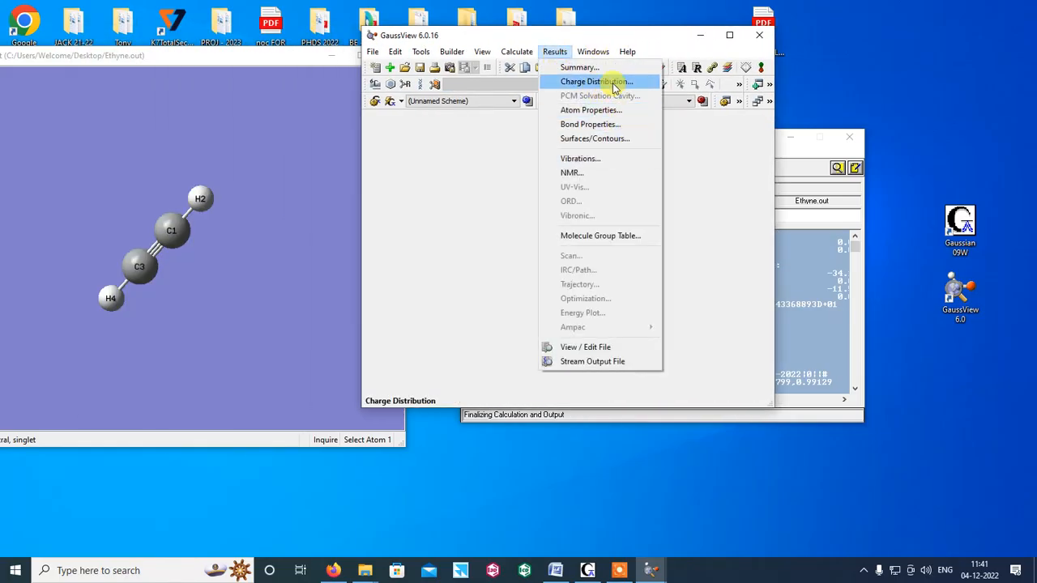
left_click(617, 174)
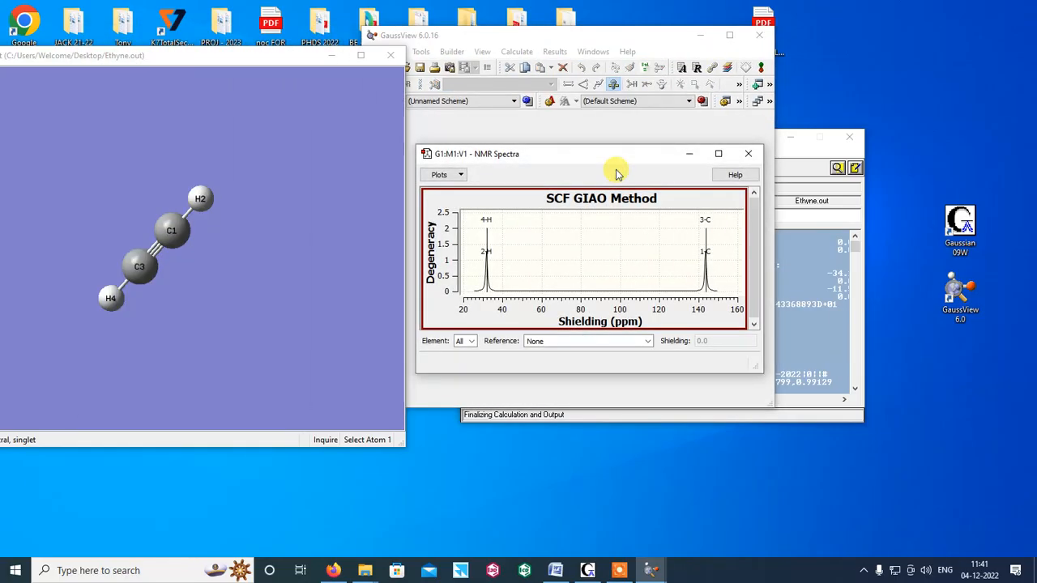
- View the NMR spectrum at full screen, then restore its window and enlarge it beside the molecule
left_click(716, 154)
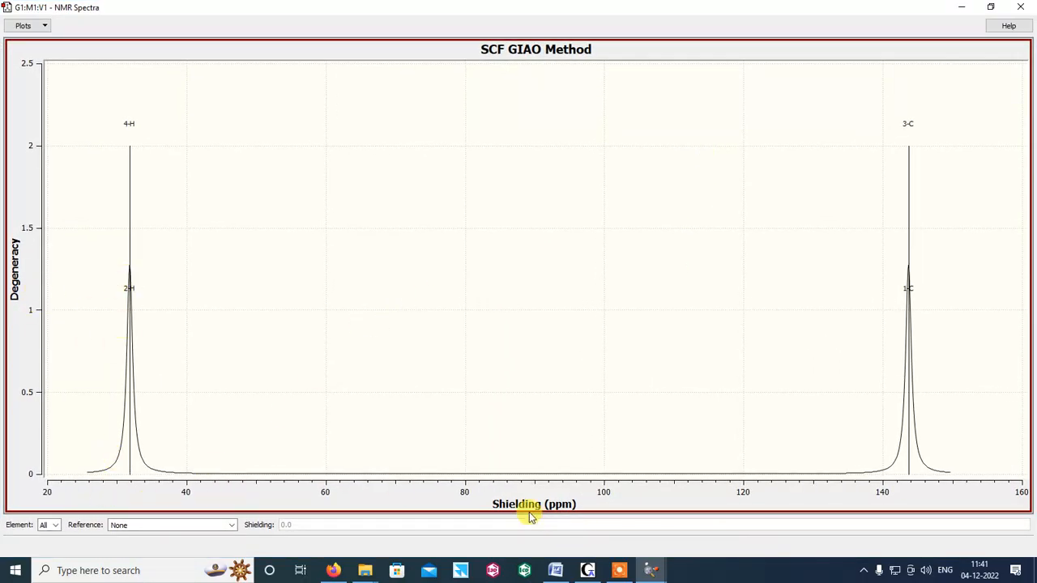
left_click(991, 8)
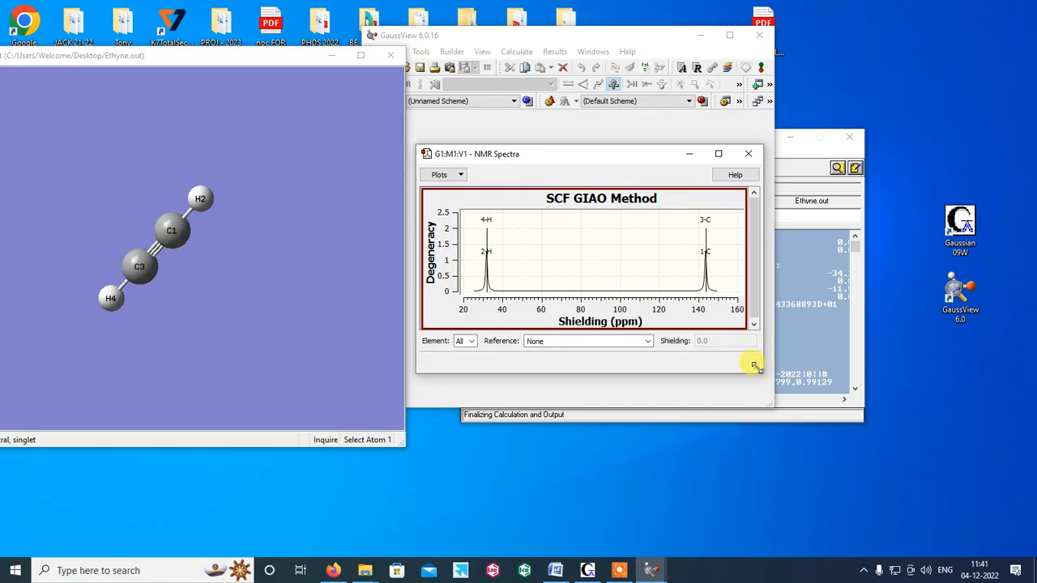
left_click_drag(756, 367, 907, 456)
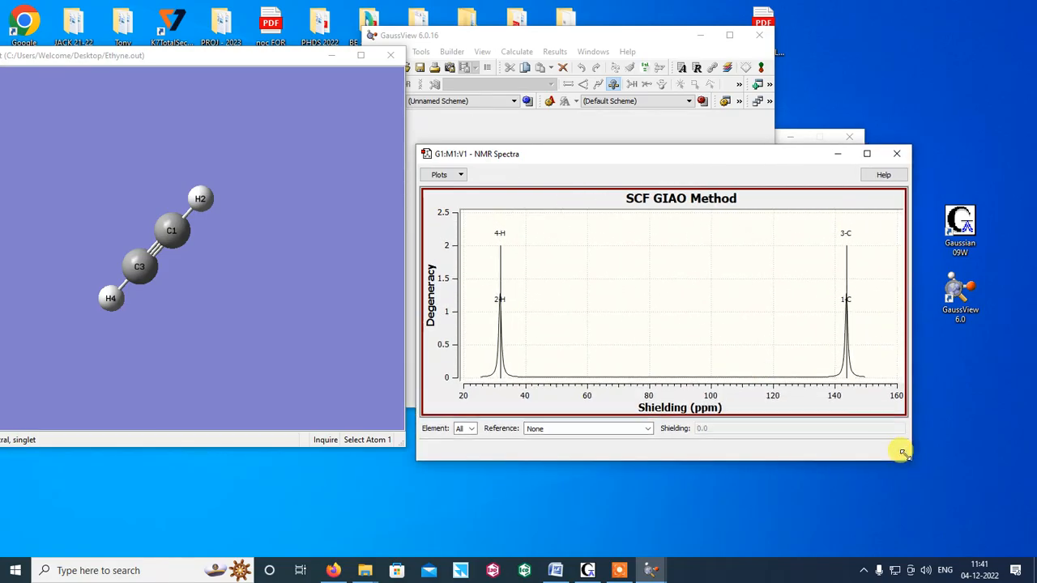
- Limit the NMR spectrum to element H and select its peak to identify the corresponding atoms in the molecule
left_click(467, 458)
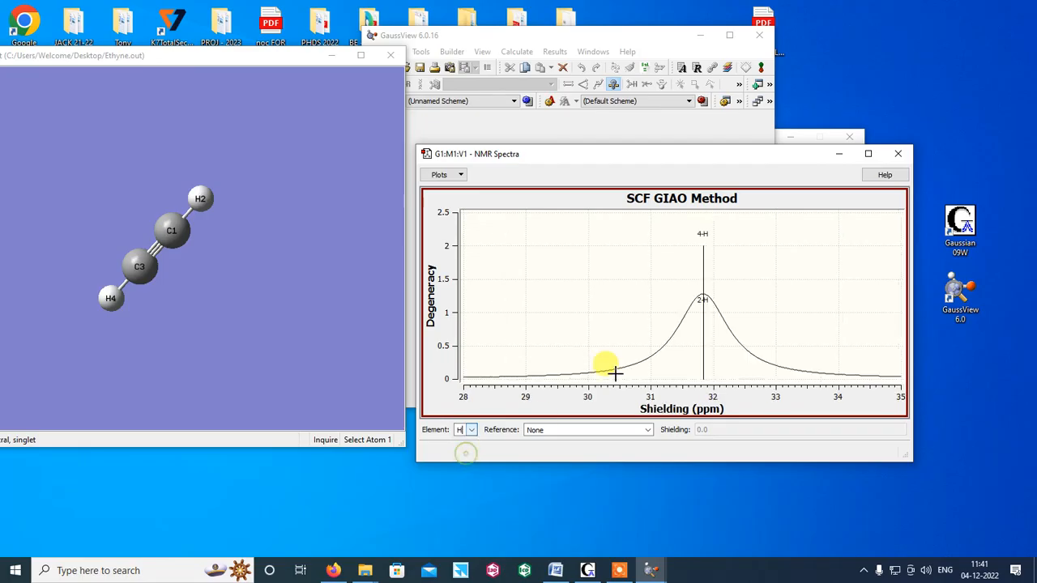
left_click(703, 375)
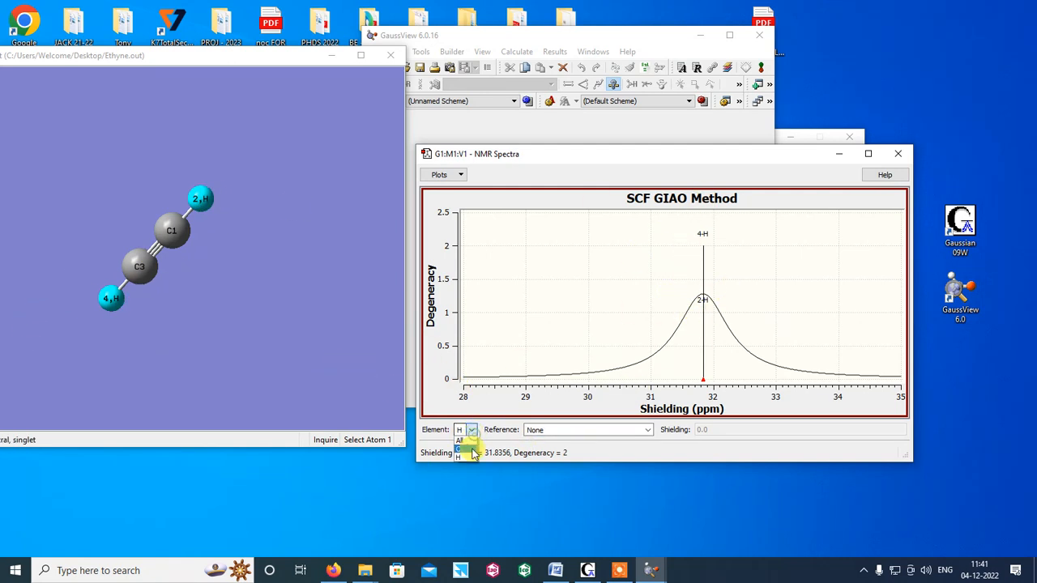
- Show all elements in the NMR spectrum and select the H and C peaks to identify their corresponding atoms in the molecule
left_click(465, 442)
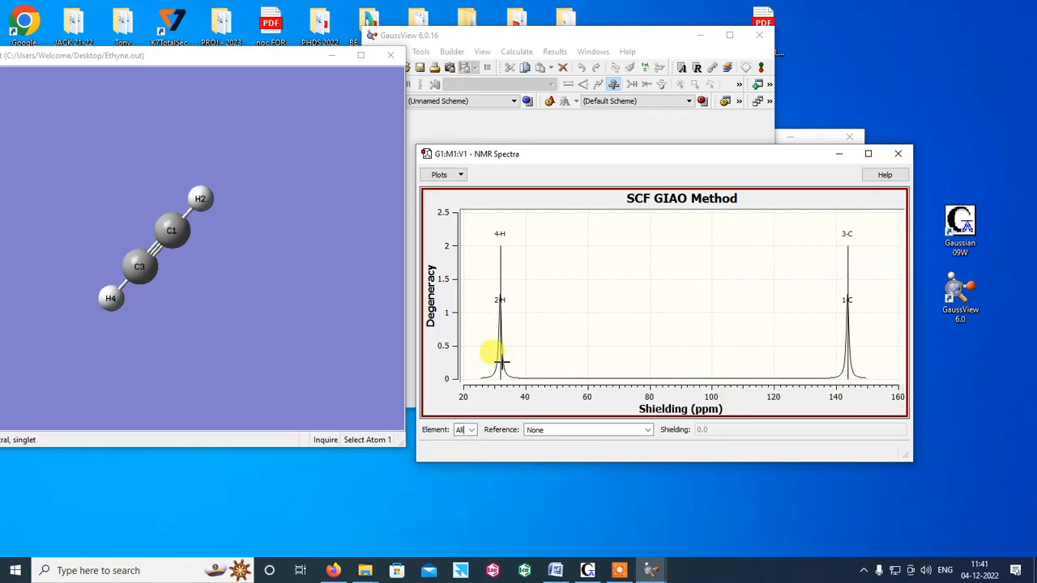
left_click(500, 371)
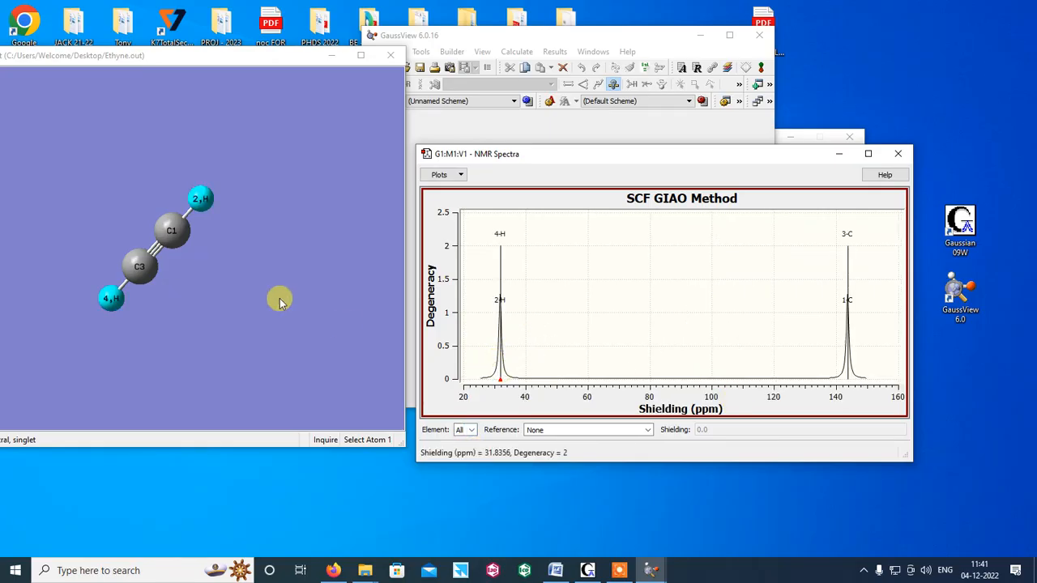
left_click(847, 371)
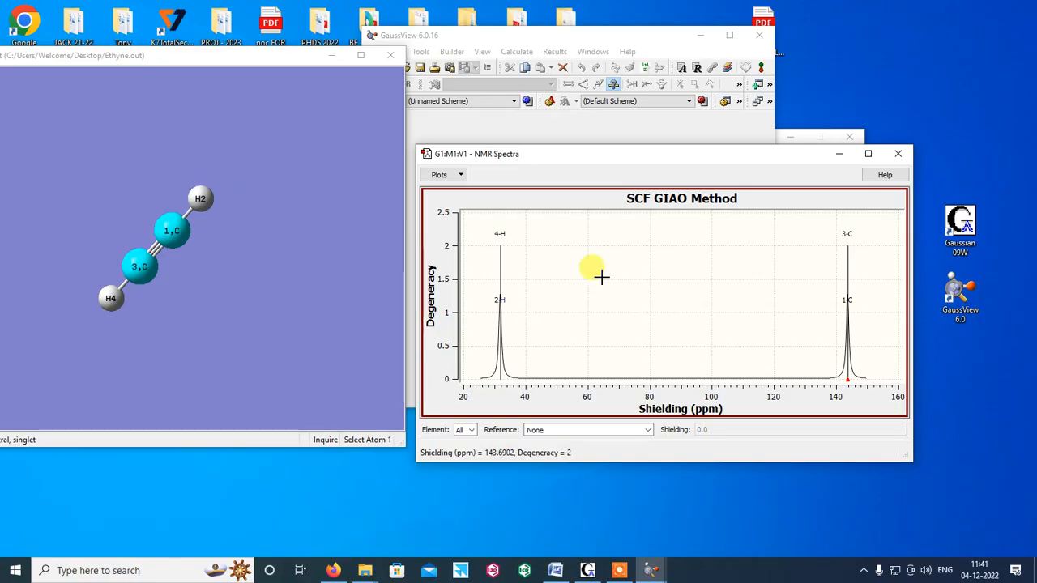
- Close the NMR spectrum, the ethyne molecule window and the GaussView program
left_click(898, 154)
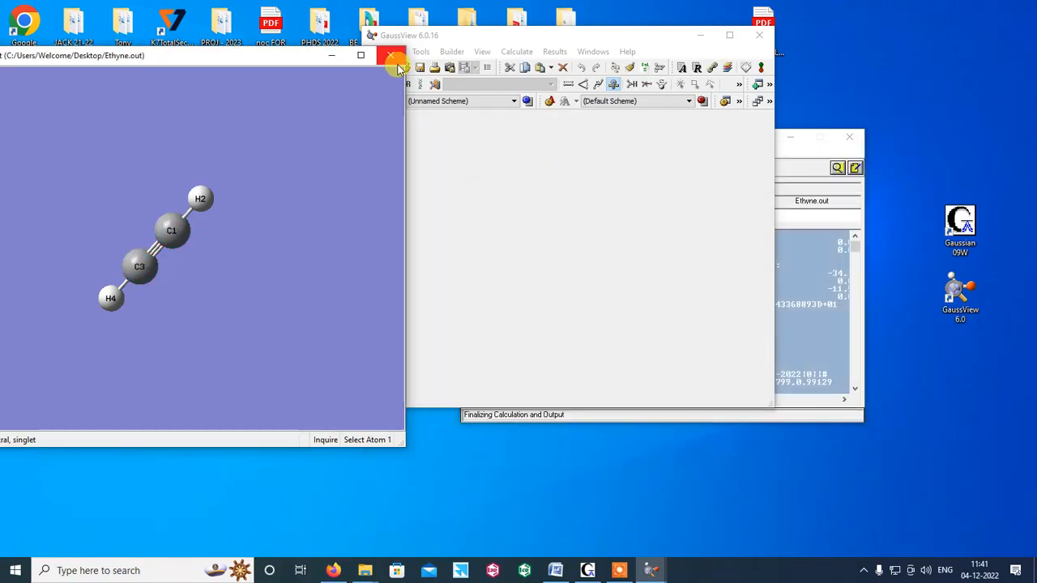
left_click(393, 58)
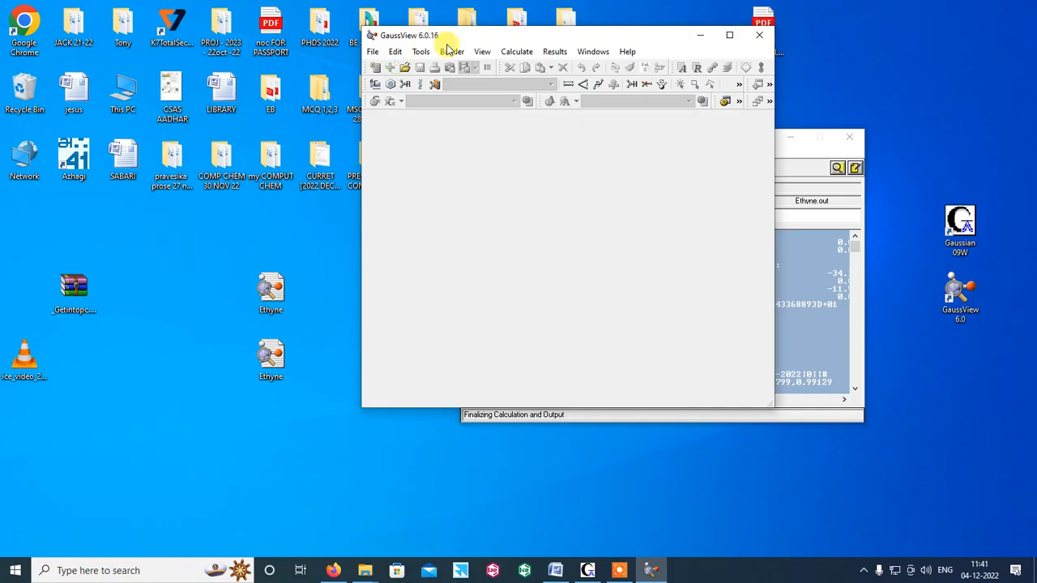
left_click(759, 35)
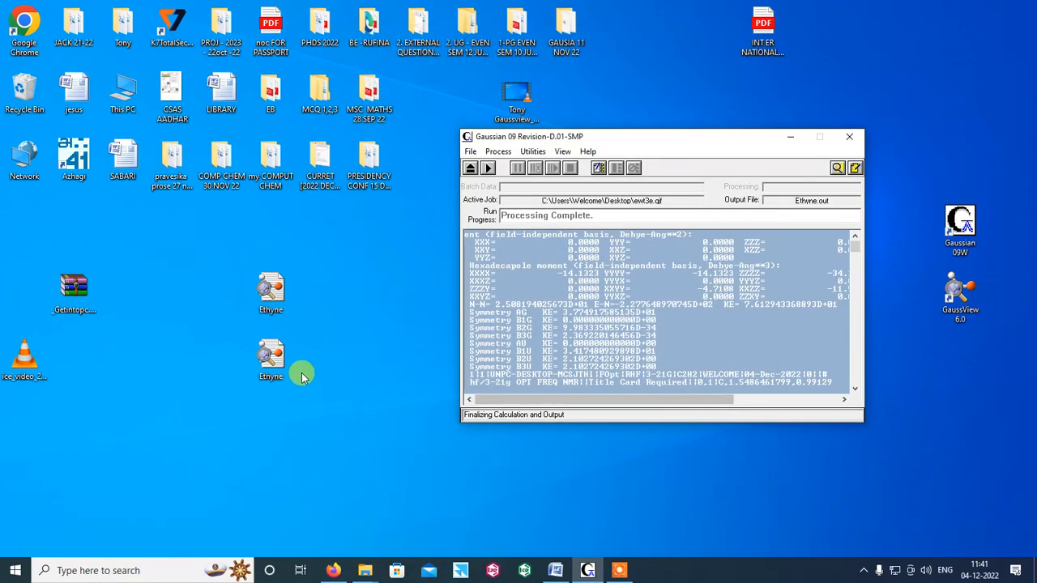
left_click(275, 371)
double_click(277, 370)
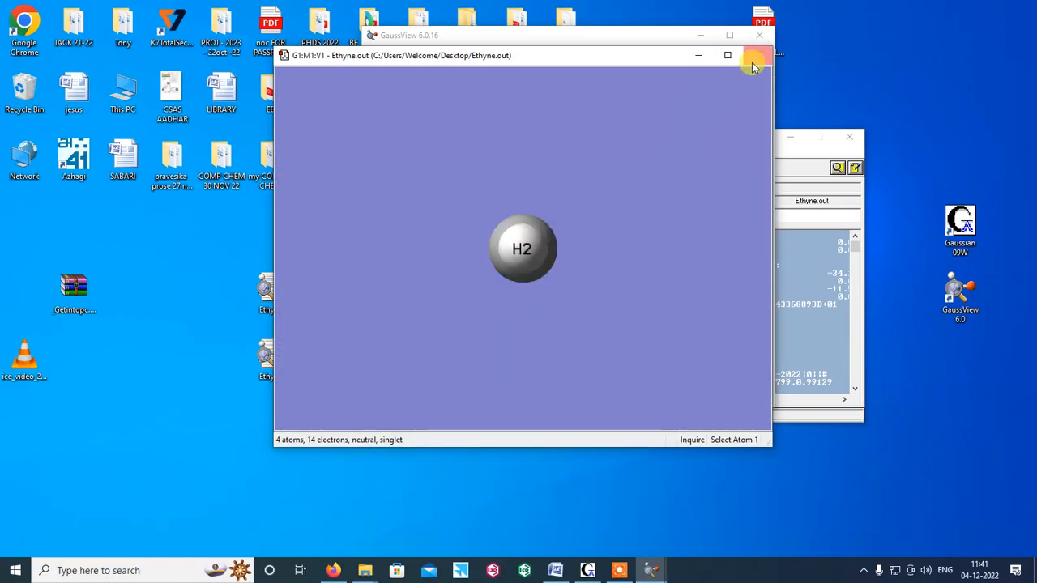
left_click(752, 65)
- Open Ethyne.out from the desktop in GaussView, move the molecule window aside and review the available result types
double_click(273, 359)
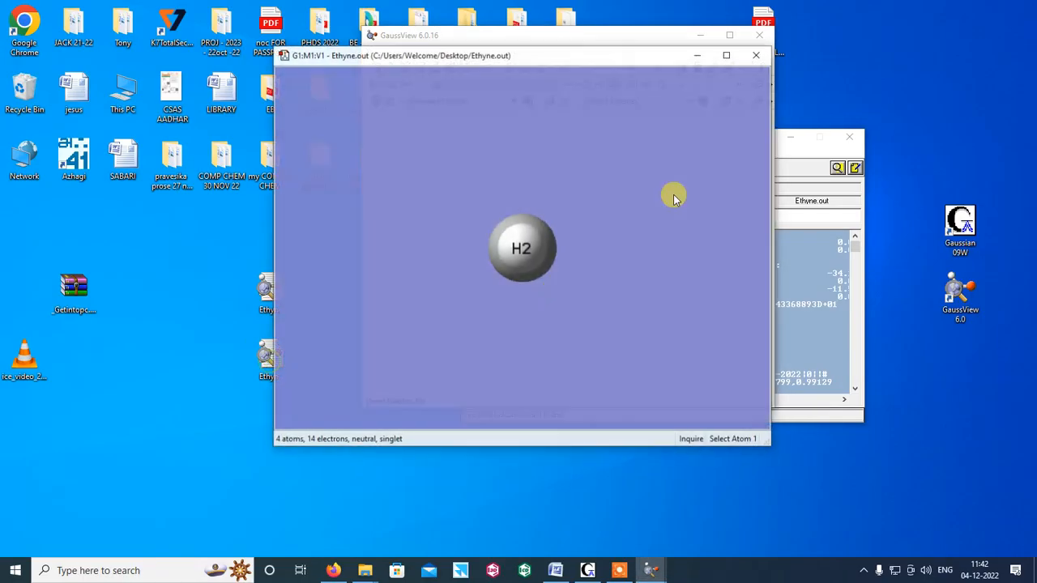
left_click_drag(660, 54, 326, 60)
left_click(602, 35)
left_click(555, 51)
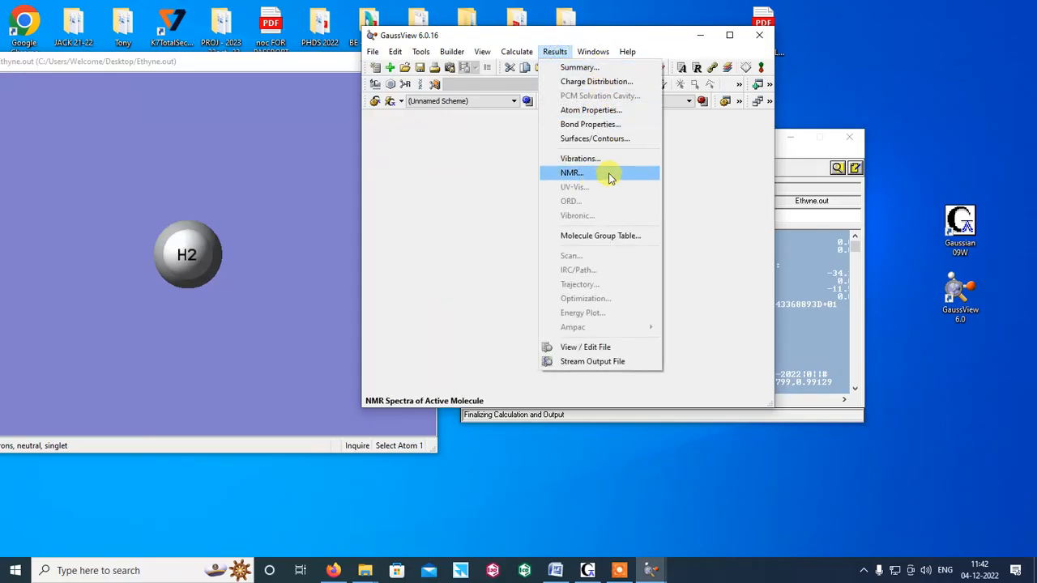
left_click(681, 472)
left_click(617, 571)
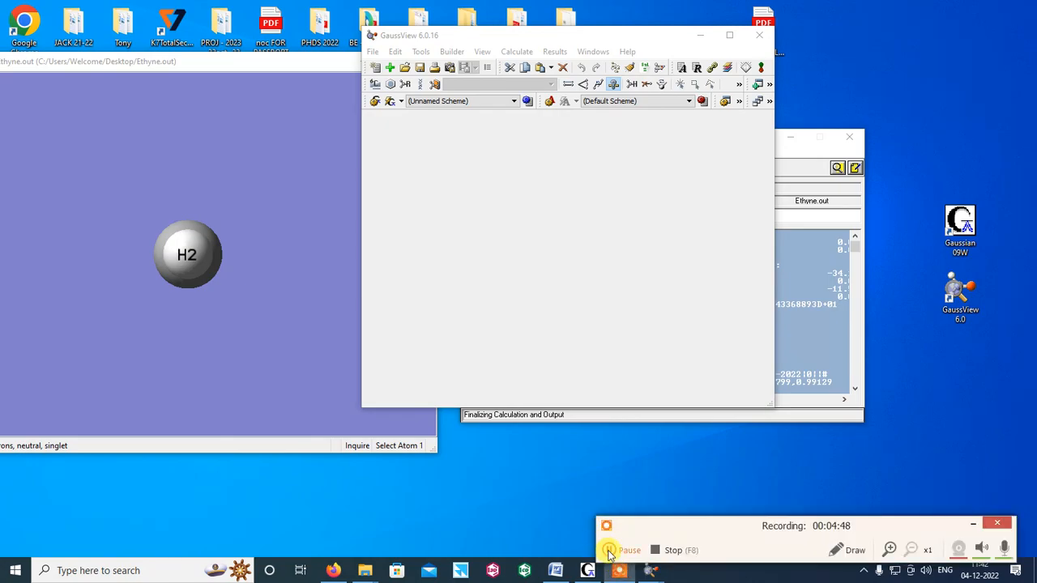